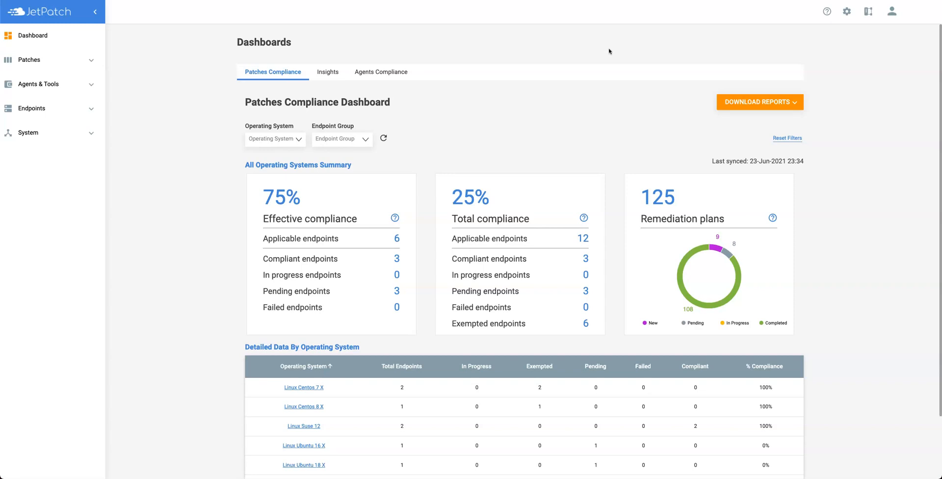
# - Add a physical server in the servers inventory with hostname win-Wsus, IP address 30.30.55.20 and operating system Windows 2012 R2 (64-bit)
pyautogui.click(869, 13)
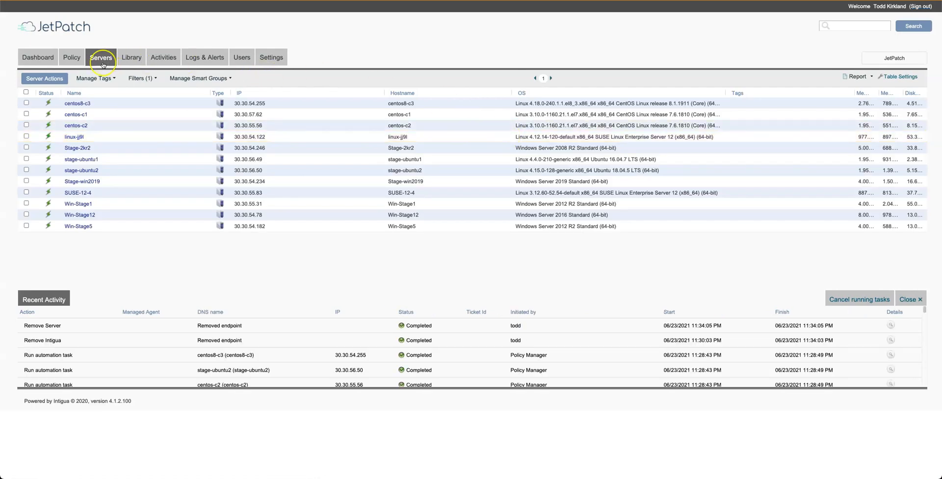
pyautogui.click(45, 78)
pyautogui.click(54, 187)
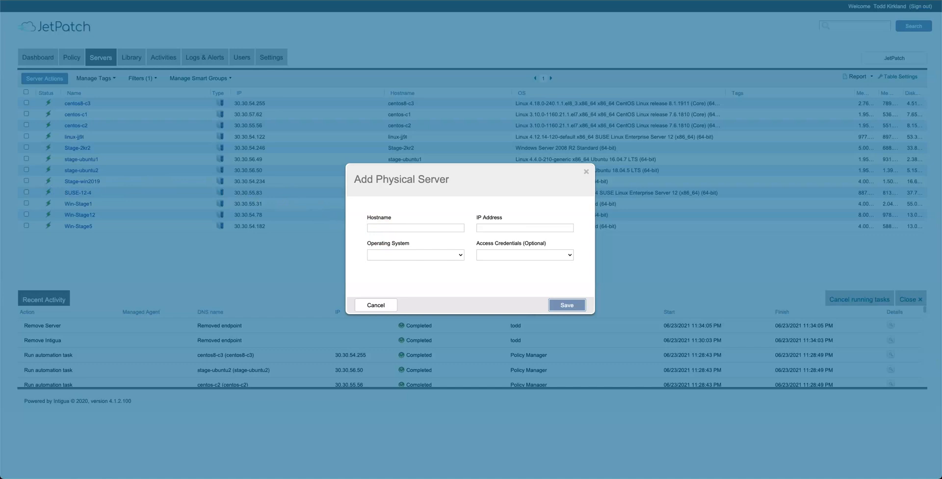
pyautogui.click(400, 227)
pyautogui.write('win-Wsus')
pyautogui.click(491, 228)
pyautogui.write('30.30.55.20')
pyautogui.click(392, 255)
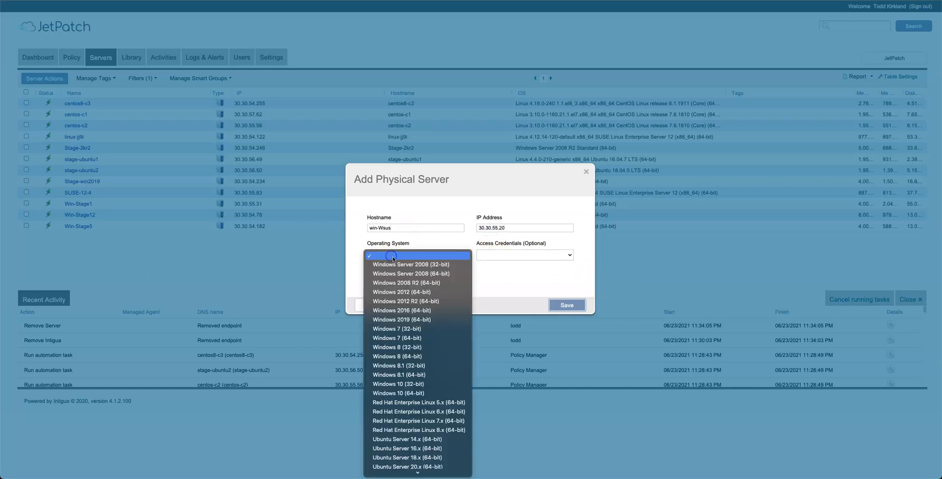
pyautogui.click(412, 301)
pyautogui.click(566, 305)
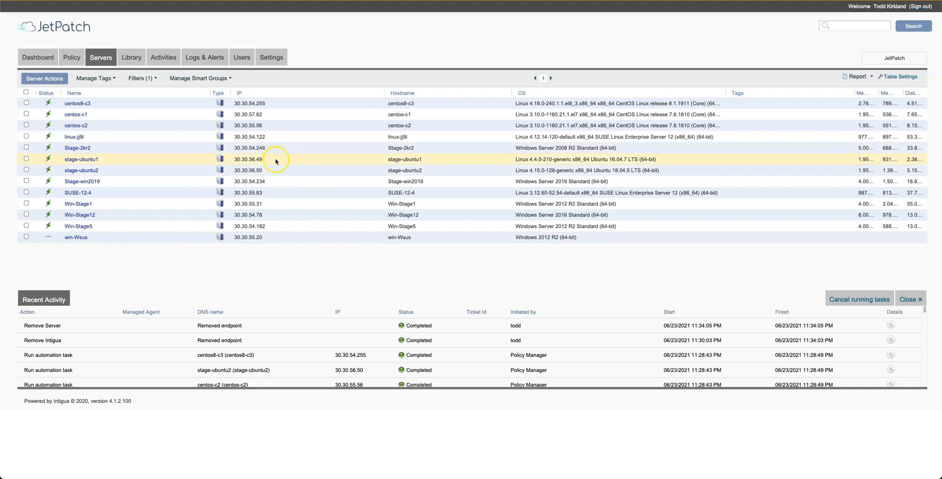
# - Add a public Windows server account named Windows Account with username admin and its password, and check it in the credentials list
pyautogui.click(314, 54)
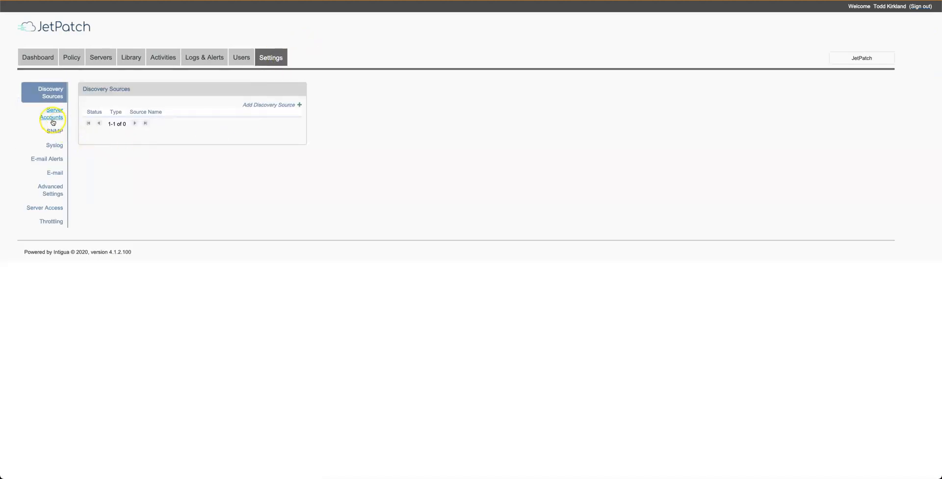
pyautogui.click(53, 121)
pyautogui.click(269, 202)
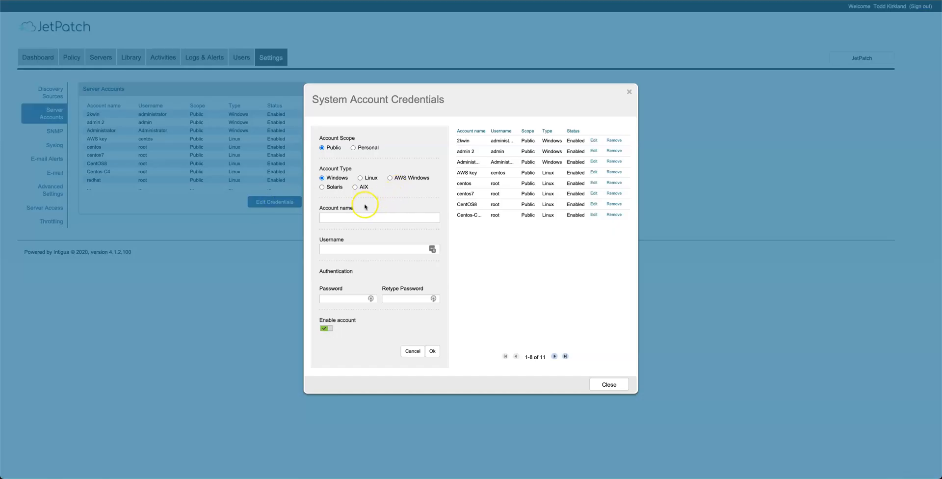
pyautogui.click(339, 217)
pyautogui.write('Windows Account')
pyautogui.click(335, 301)
pyautogui.write('********')
pyautogui.click(421, 299)
pyautogui.write('********')
pyautogui.click(432, 351)
pyautogui.click(554, 357)
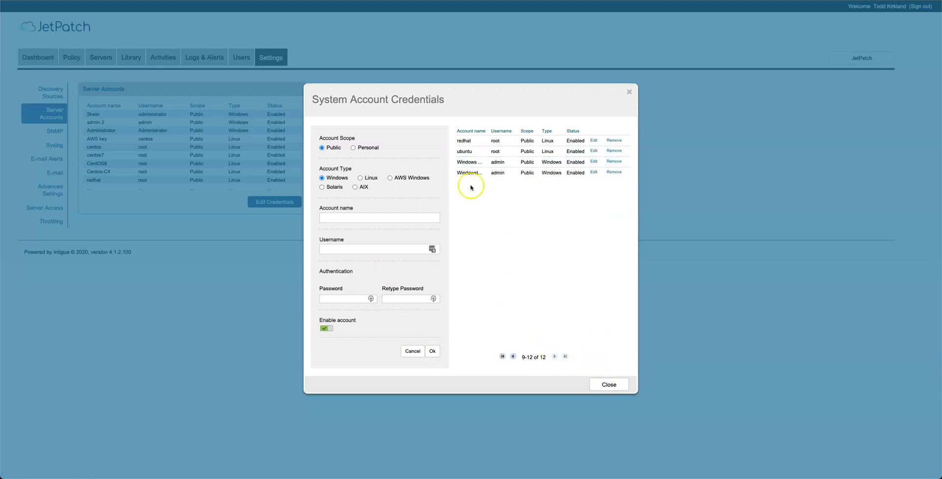
pyautogui.click(512, 357)
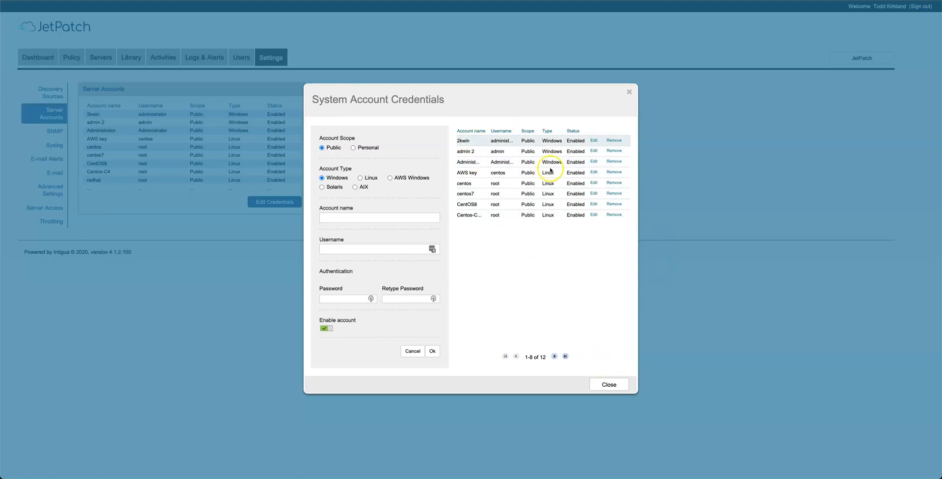
pyautogui.click(608, 384)
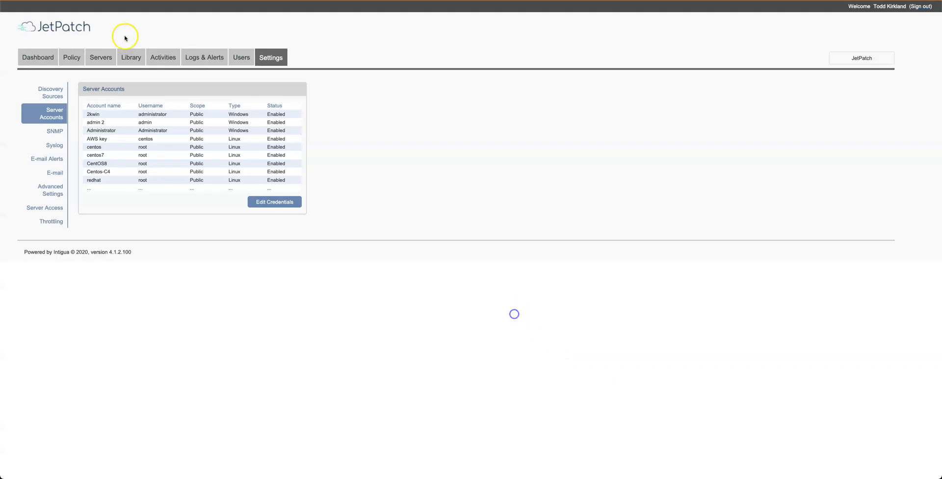
# - Enable Intigua management on the win-Wsus server with configuration service Built in-4.1.1.212 0.1
pyautogui.click(100, 57)
pyautogui.click(25, 236)
pyautogui.click(47, 80)
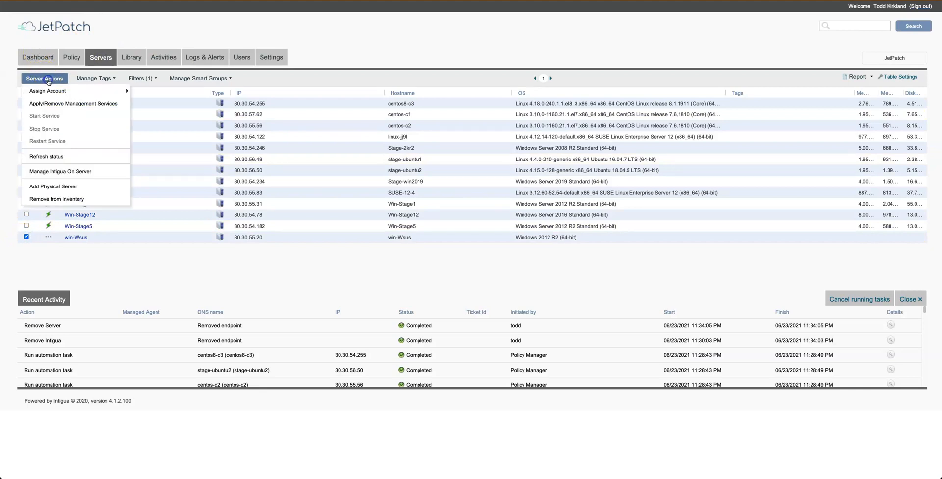
pyautogui.click(67, 172)
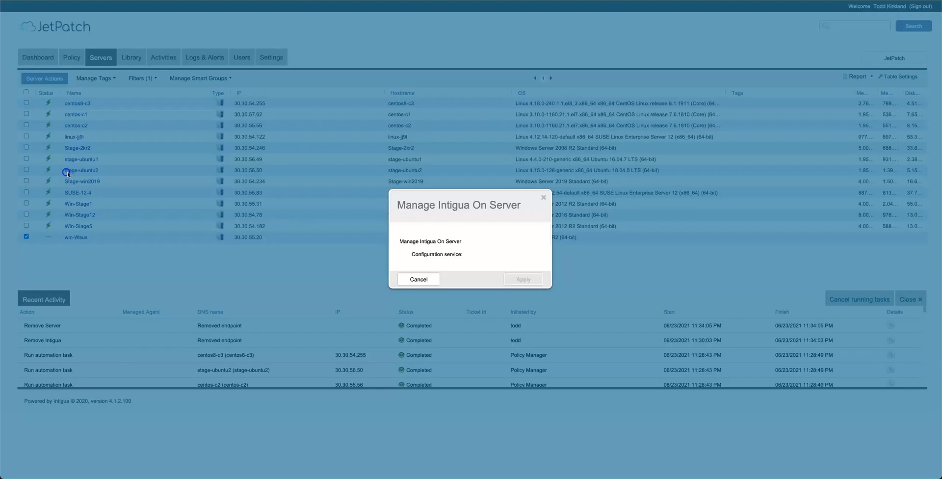
pyautogui.click(402, 241)
pyautogui.click(433, 264)
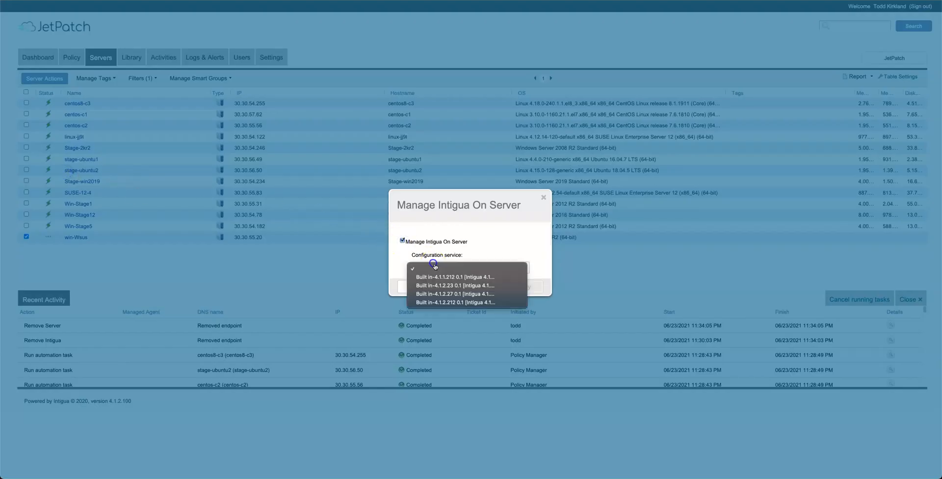
pyautogui.click(454, 277)
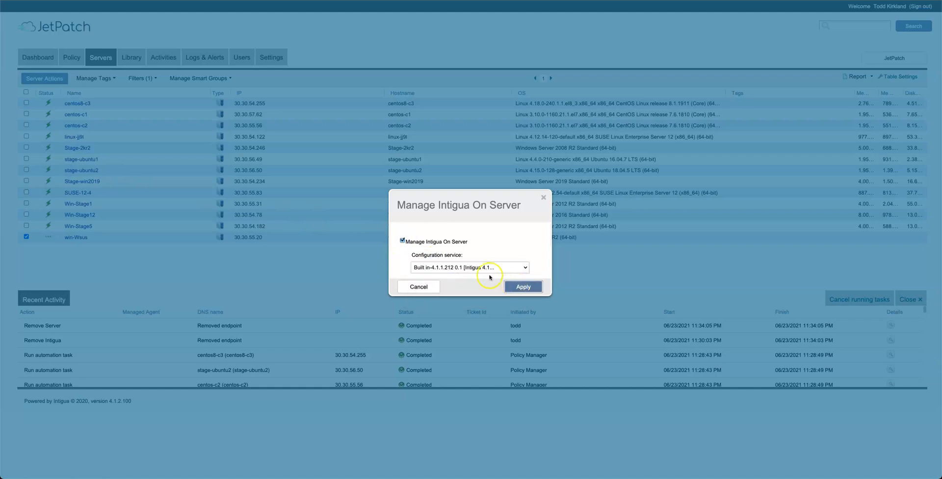
pyautogui.click(450, 267)
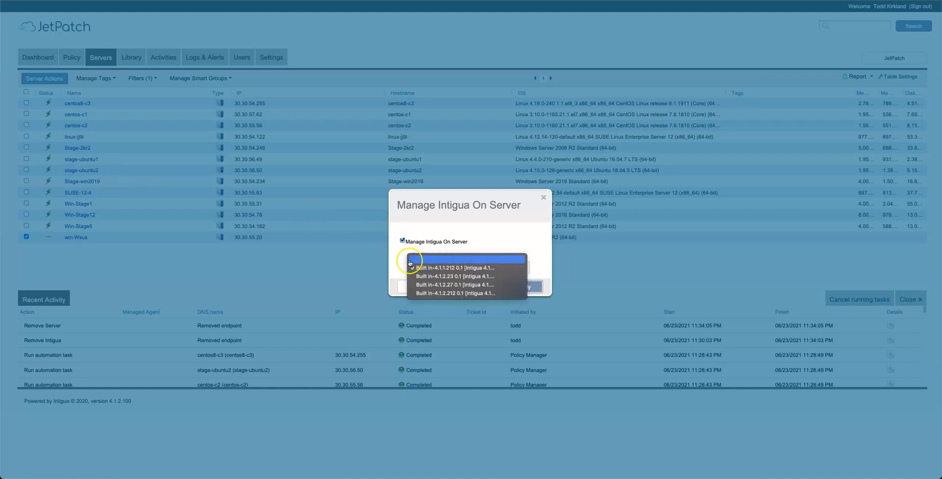
pyautogui.click(393, 259)
pyautogui.click(515, 286)
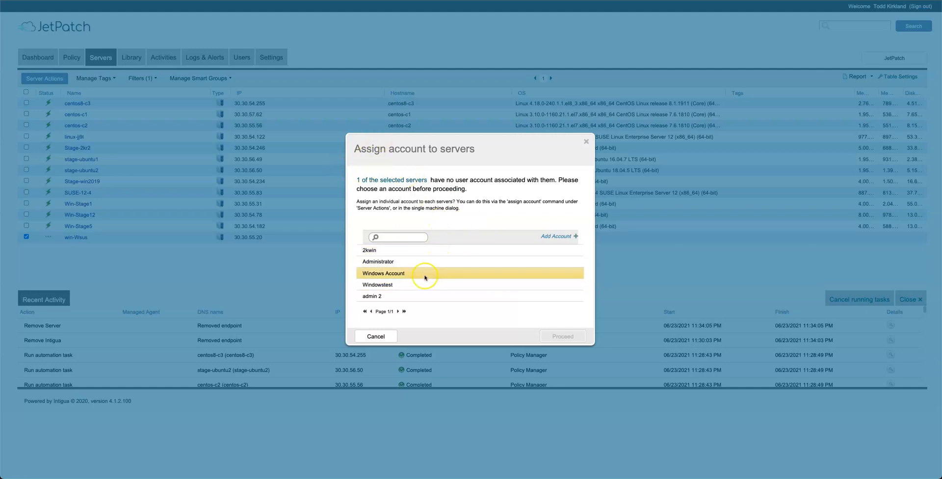
# - Assign Windows Account to the win-Wsus server and proceed with the Intigua deployment
pyautogui.click(400, 276)
pyautogui.click(564, 337)
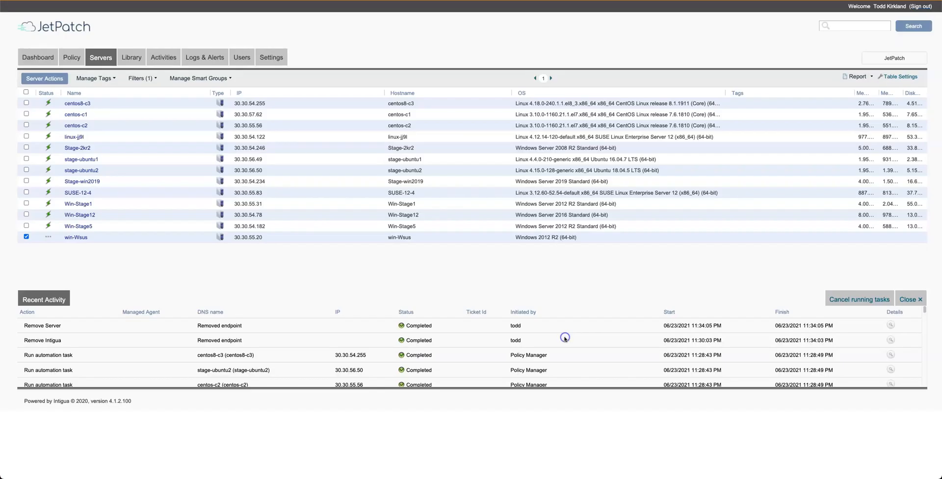
pyautogui.click(534, 273)
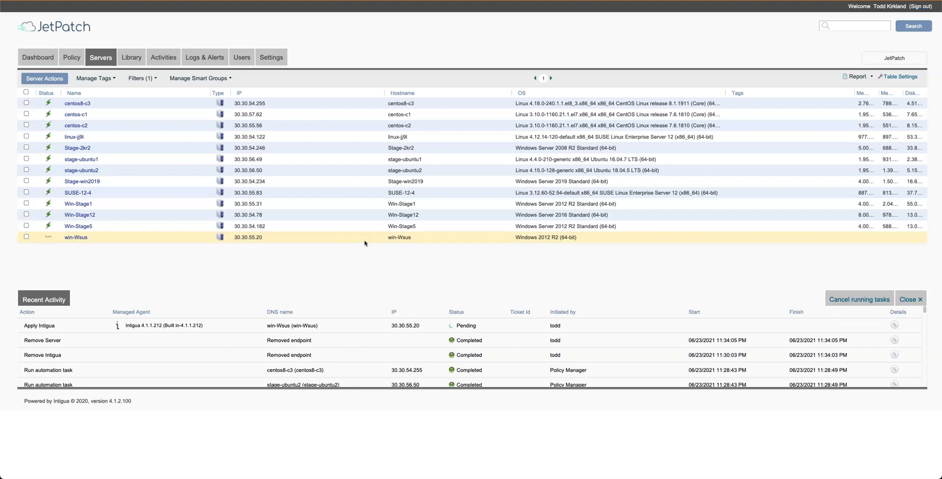
pyautogui.click(912, 299)
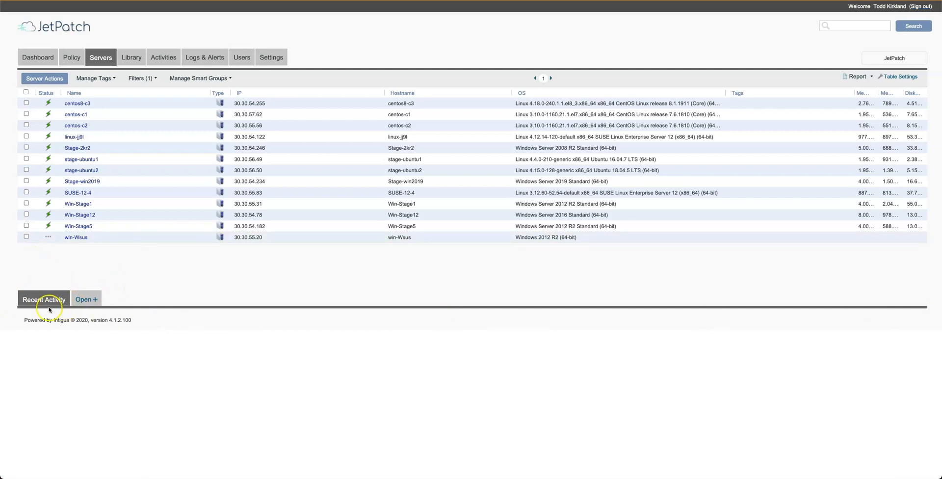
pyautogui.click(84, 299)
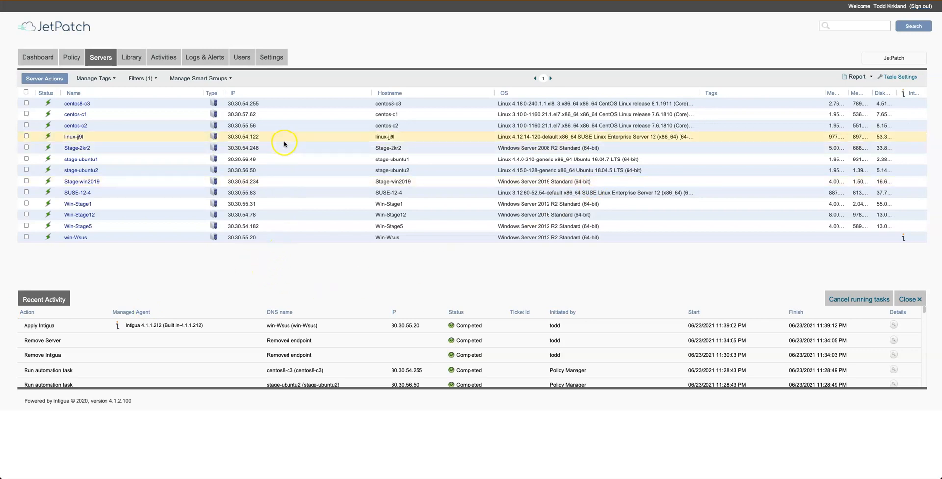
# - Add a WSUS Server discovery source named WSUS Server with IP address 30.30.55.20, test its connection and save it
pyautogui.click(269, 58)
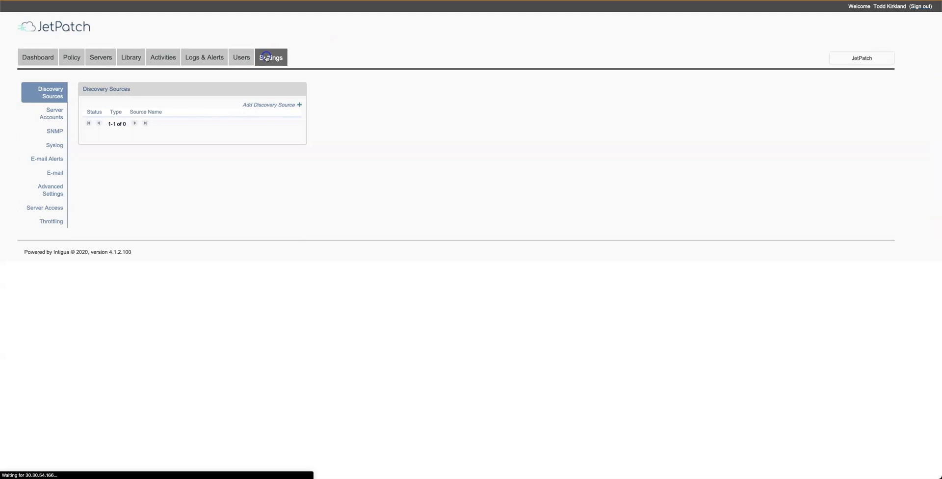
pyautogui.click(265, 105)
pyautogui.click(396, 241)
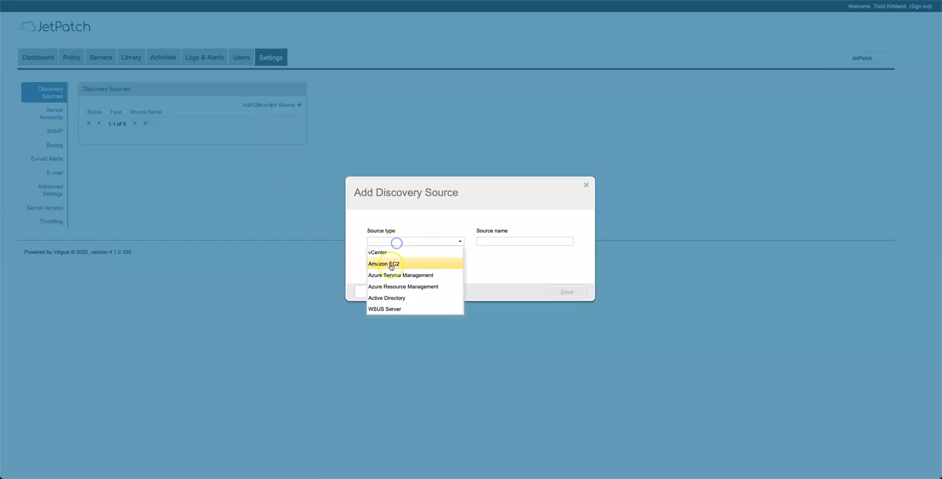
pyautogui.click(387, 308)
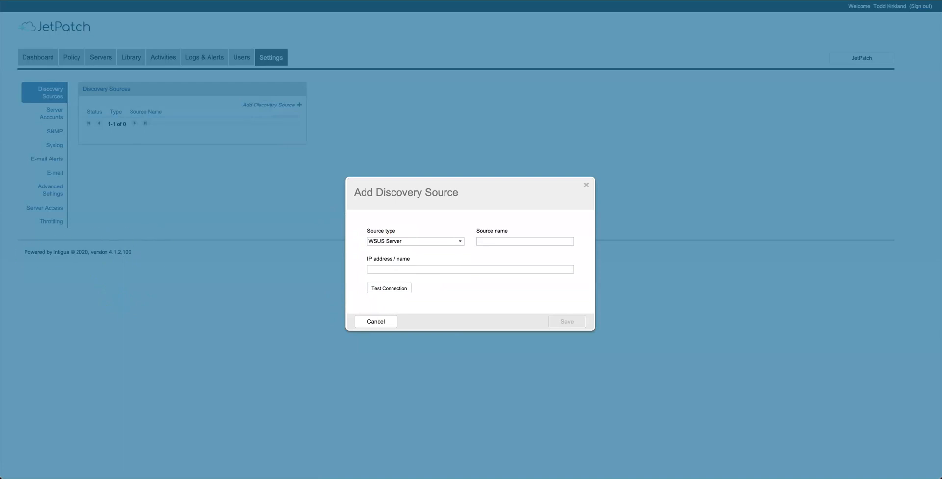
pyautogui.click(486, 240)
pyautogui.click(397, 271)
pyautogui.write('30.30.55.20')
pyautogui.click(400, 286)
pyautogui.click(567, 325)
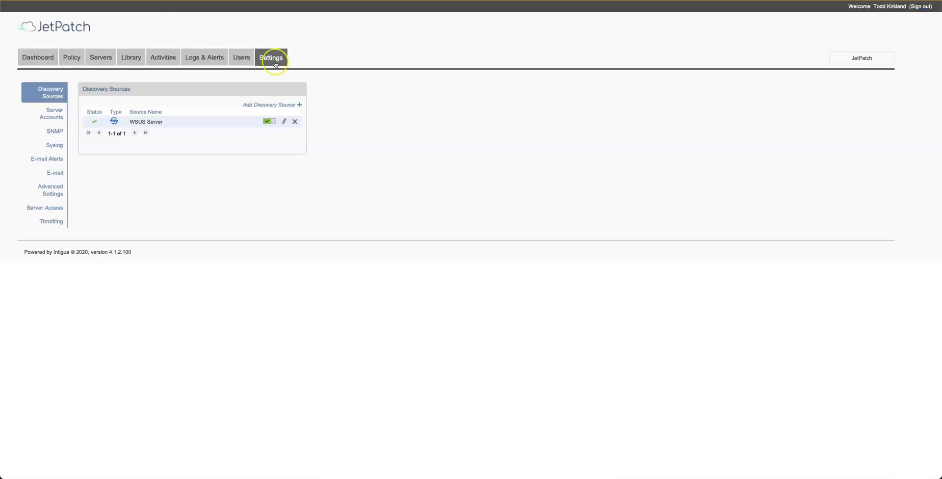
pyautogui.click(398, 155)
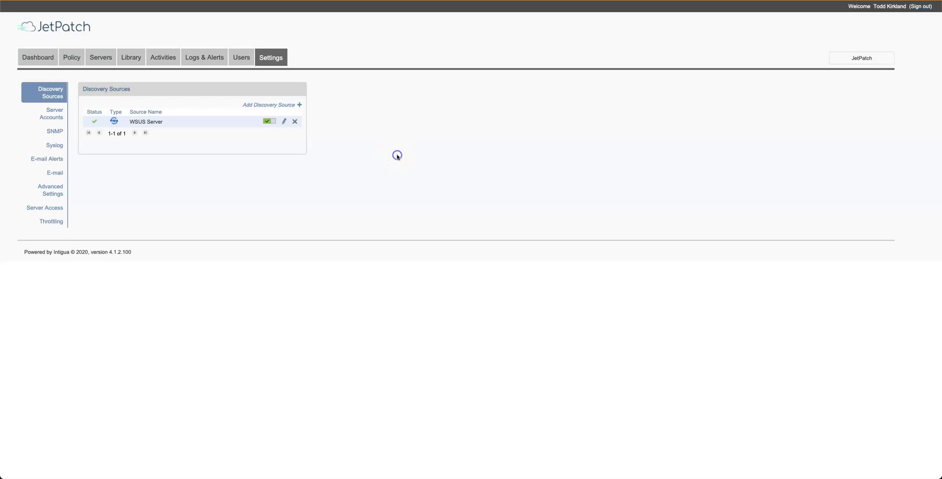
# - Return to the main JetPatch console and limit the endpoints' recent activities to the System task type
pyautogui.click(864, 60)
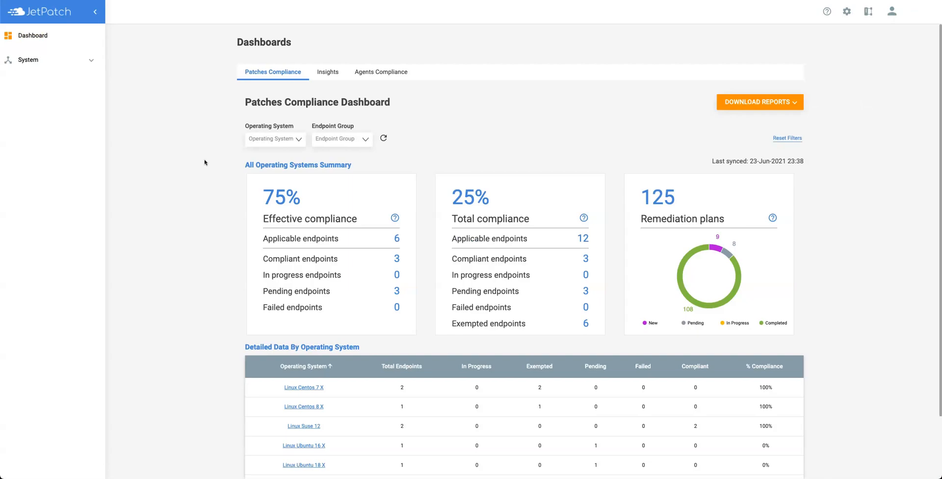
pyautogui.click(50, 109)
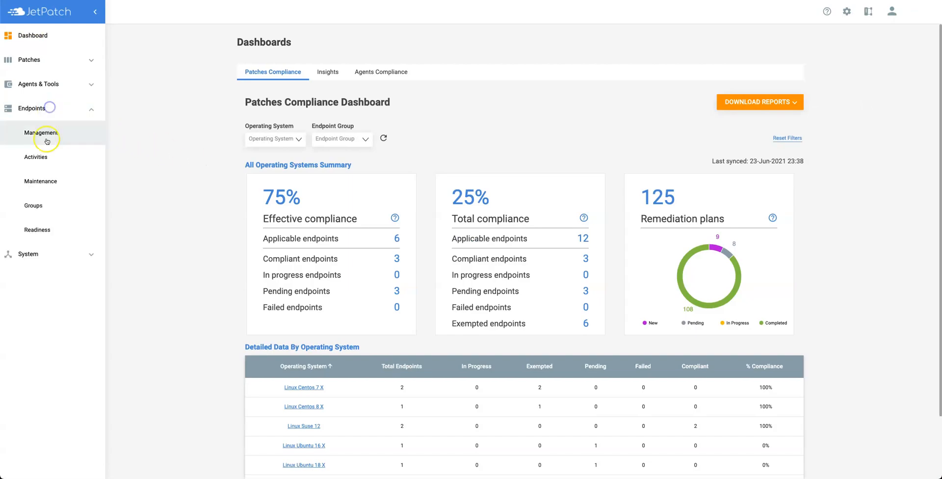
pyautogui.click(35, 157)
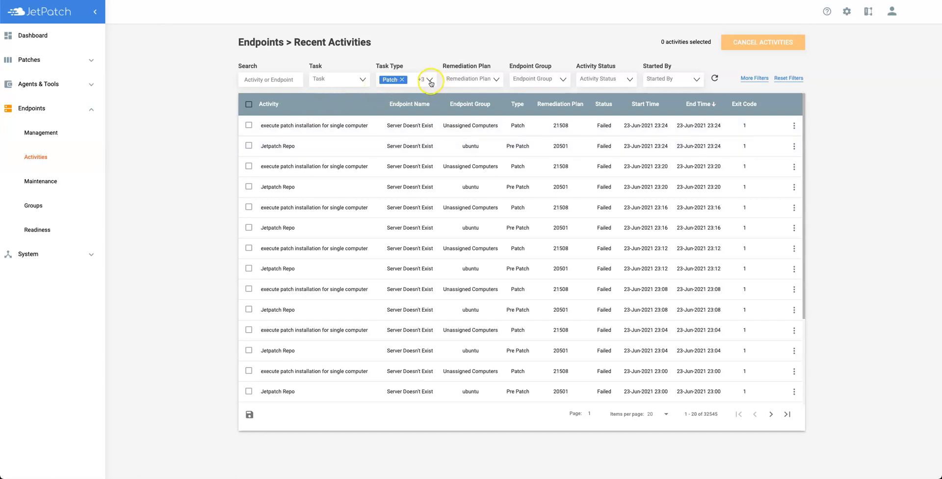
pyautogui.click(429, 79)
pyautogui.click(382, 179)
pyautogui.click(383, 155)
pyautogui.click(383, 143)
pyautogui.click(383, 131)
pyautogui.click(383, 120)
pyautogui.click(200, 121)
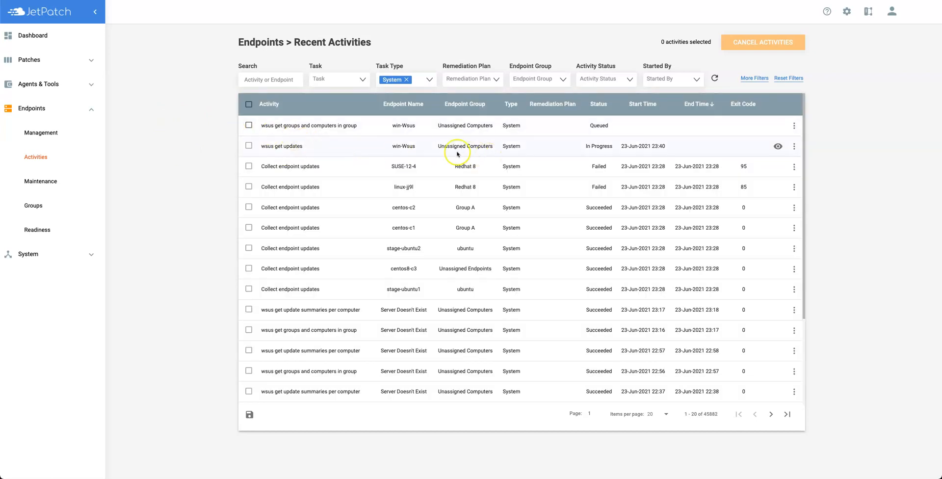
# - Search the recent activities for win-WSUS to check the progress of its WSUS tasks
pyautogui.click(260, 80)
pyautogui.write('win-WSUS')
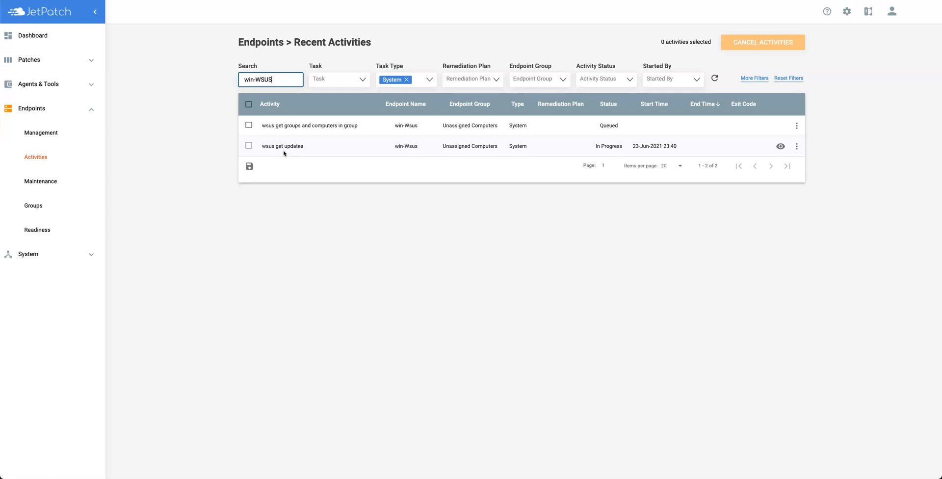
pyautogui.click(495, 42)
pyautogui.click(863, 49)
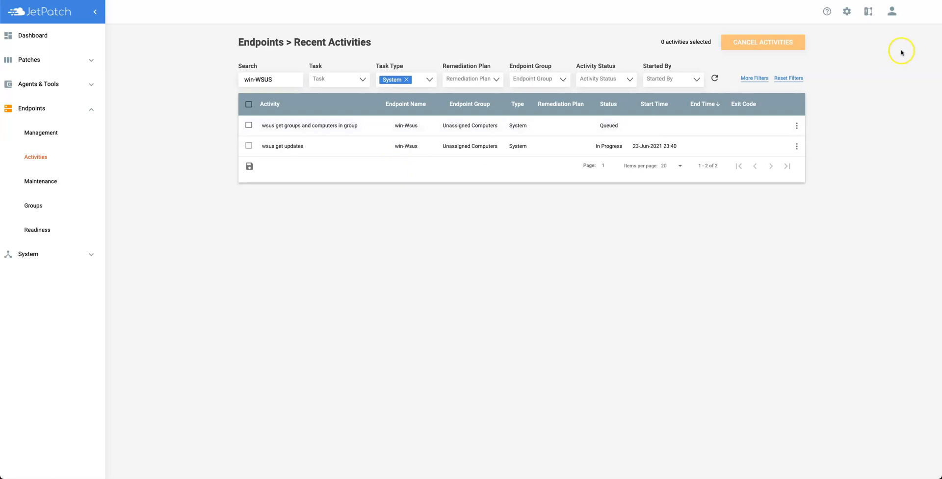
pyautogui.click(872, 55)
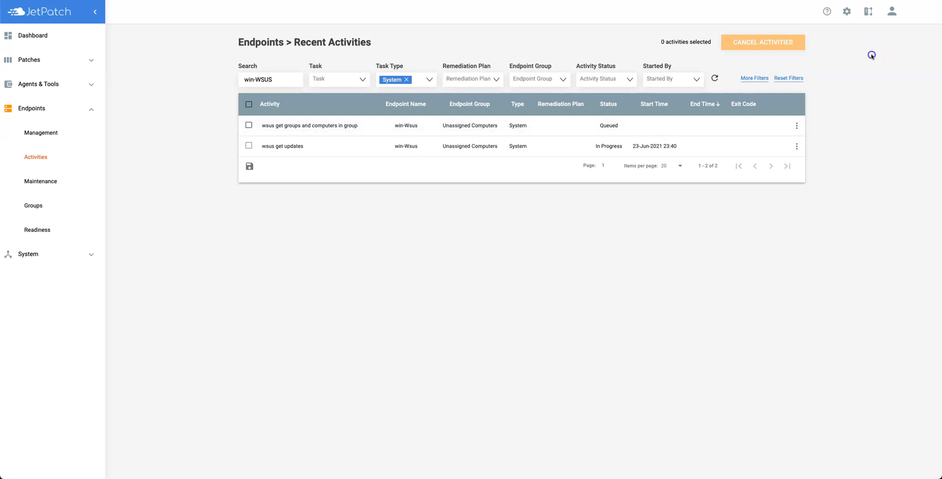
# - In the platform configuration, select Win-Stage1, Win-Stage12 and Win-Stage5, review the account assignment and Manage Intigua On Server options, and cancel
pyautogui.click(868, 12)
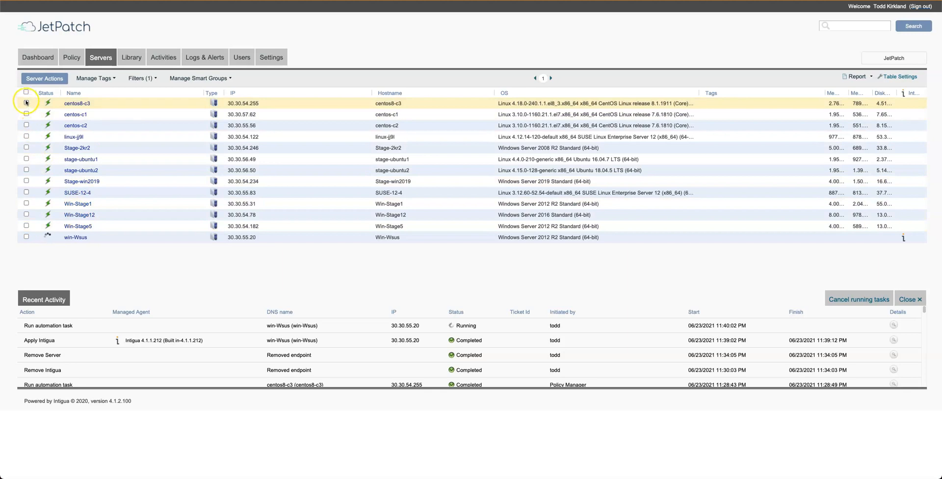
pyautogui.click(26, 203)
pyautogui.click(26, 213)
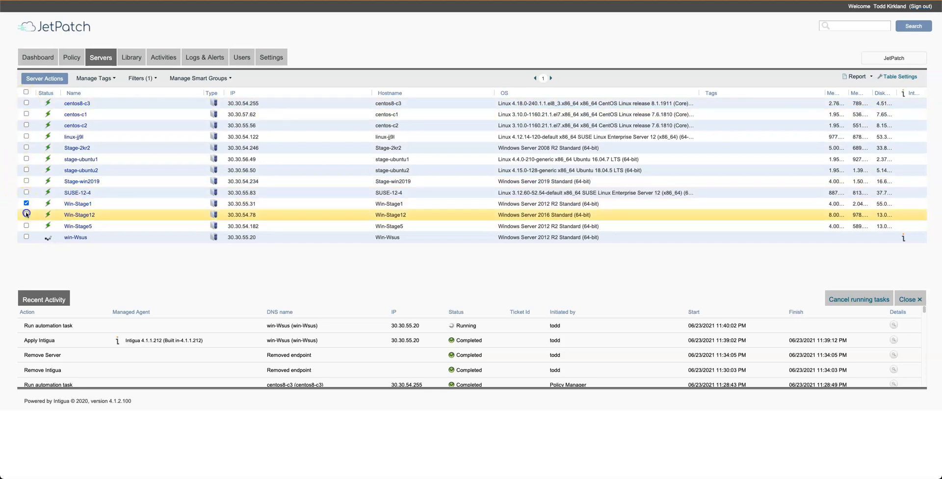
pyautogui.click(26, 226)
pyautogui.click(39, 79)
pyautogui.moveTo(44, 91)
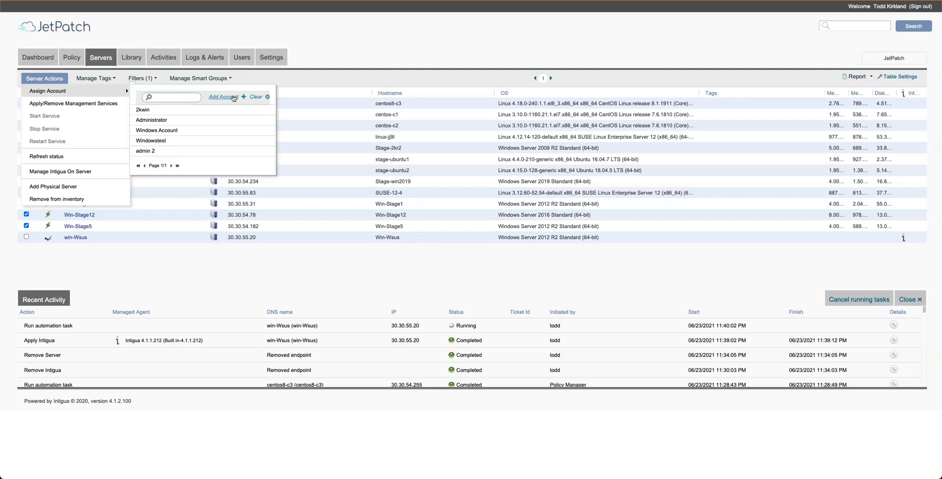
pyautogui.click(63, 172)
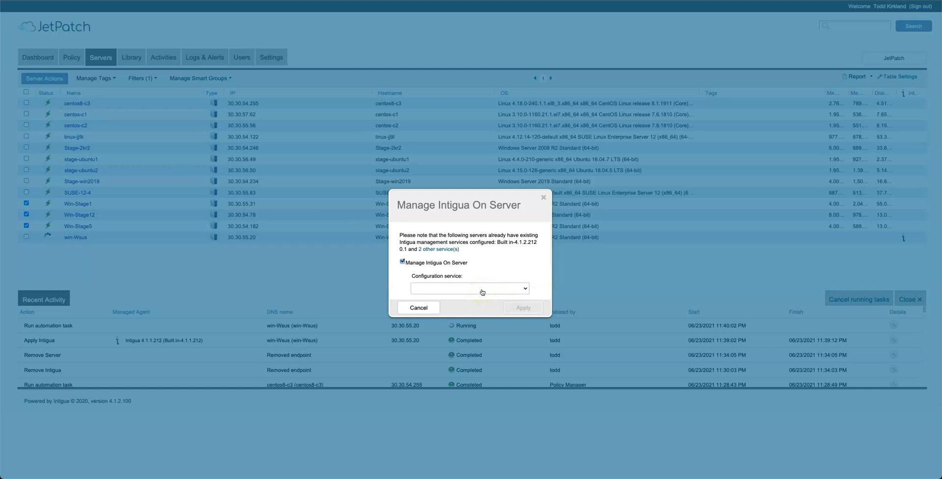
pyautogui.click(410, 308)
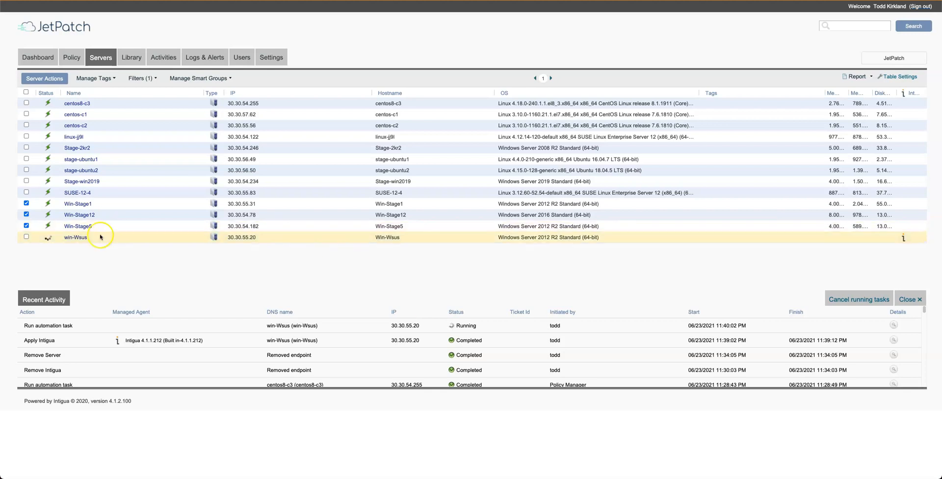
# - Deselect Win-Stage1, Win-Stage12 and Win-Stage5 in the server list
pyautogui.click(26, 203)
pyautogui.click(26, 214)
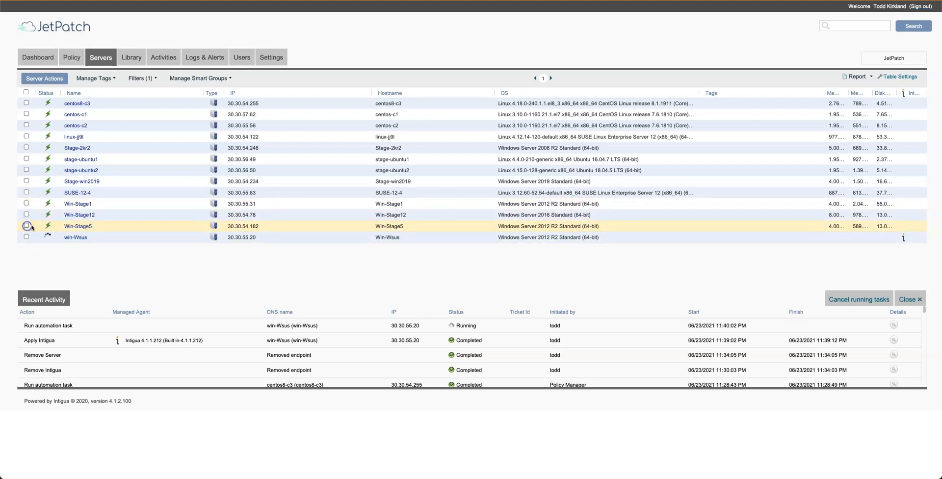
pyautogui.click(26, 225)
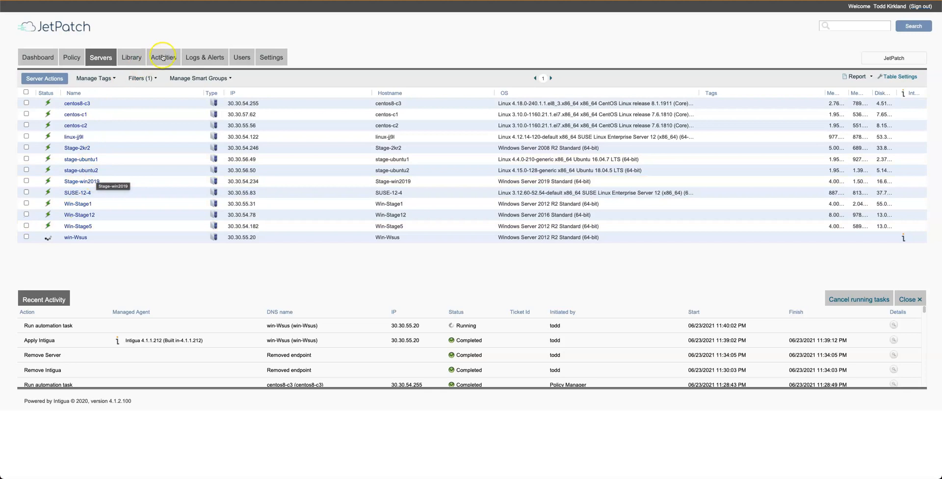
# - Start adding a discovery source in the platform settings and review the available source types
pyautogui.click(272, 59)
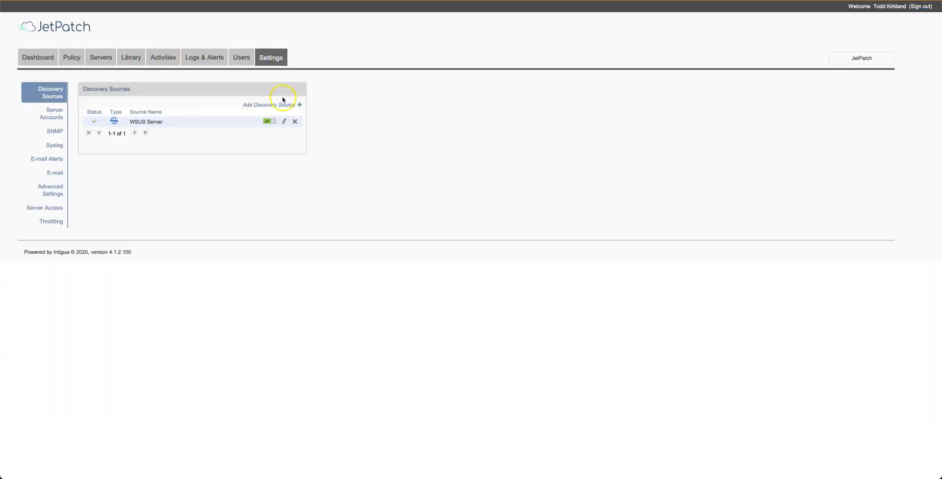
pyautogui.click(281, 104)
pyautogui.click(398, 240)
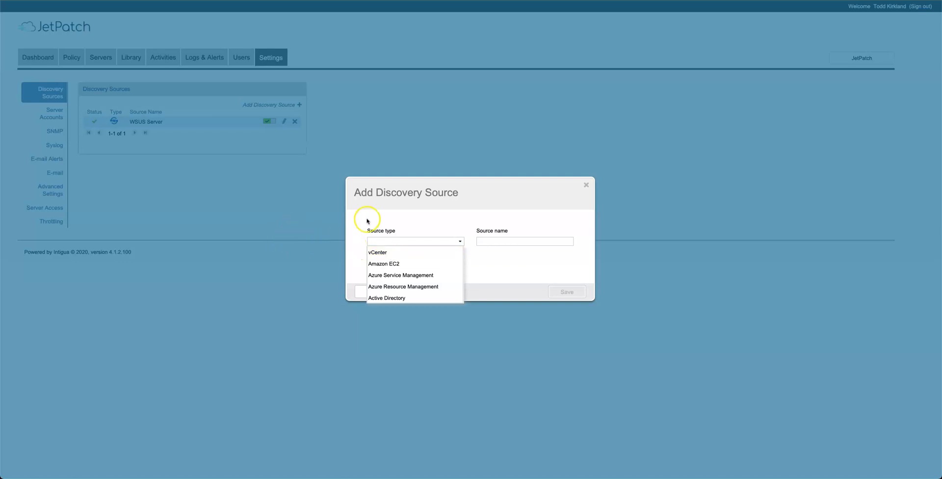
pyautogui.click(237, 231)
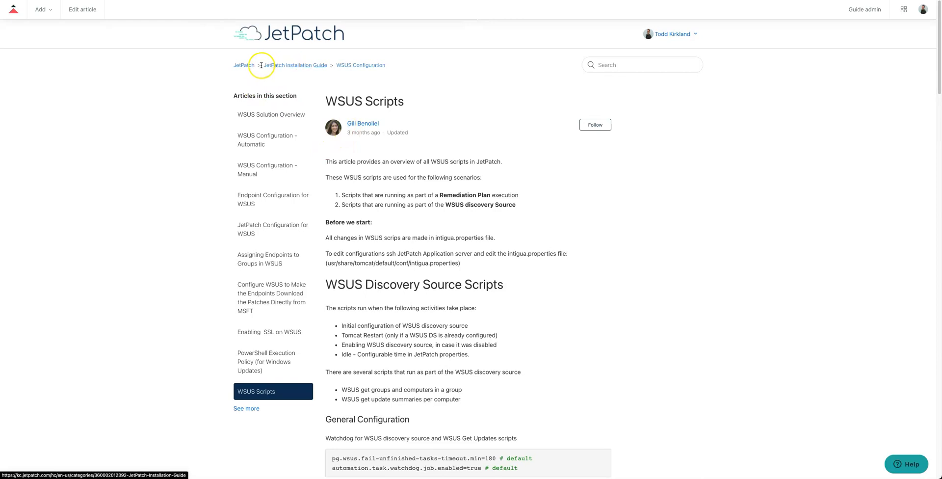
# - In the JetPatch knowledge base, find the article on adding endpoints by automatic and non-automatic discovery and go to its Non-Automatic Endpoint Discovery section
pyautogui.click(243, 65)
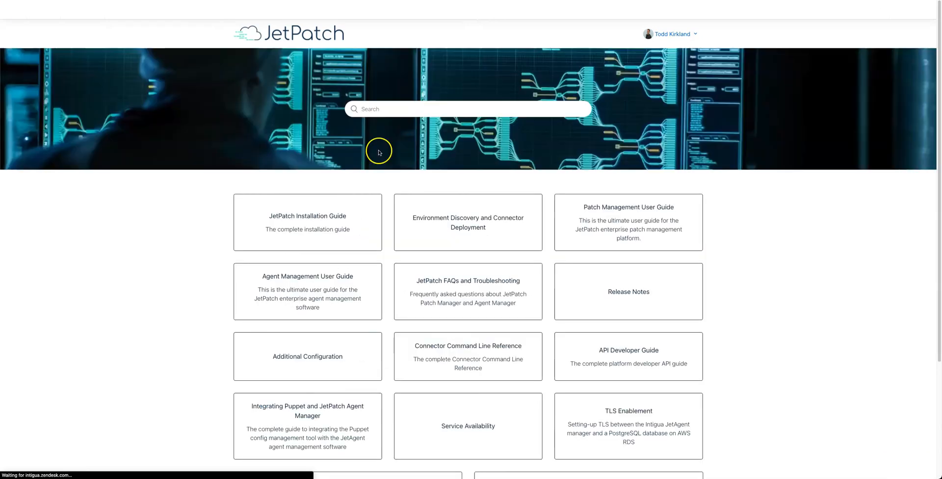
pyautogui.click(449, 210)
pyautogui.click(358, 135)
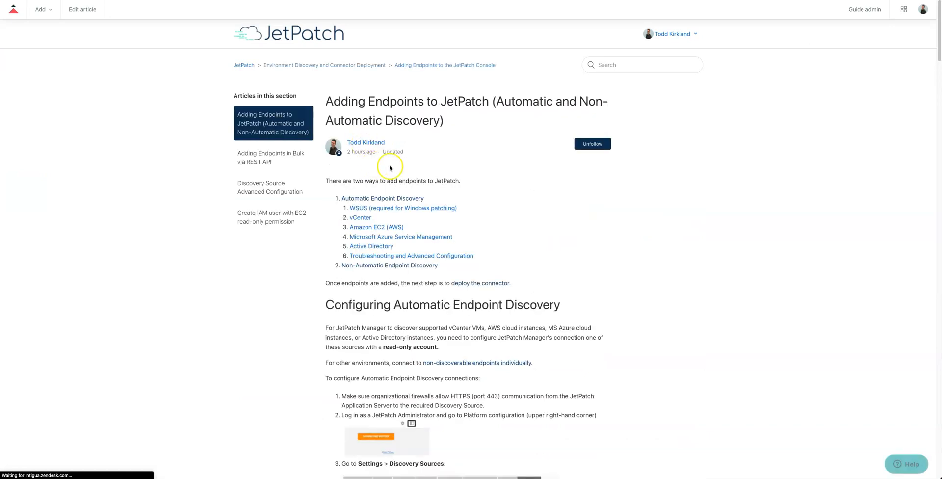
pyautogui.scroll(-3, 332, 212)
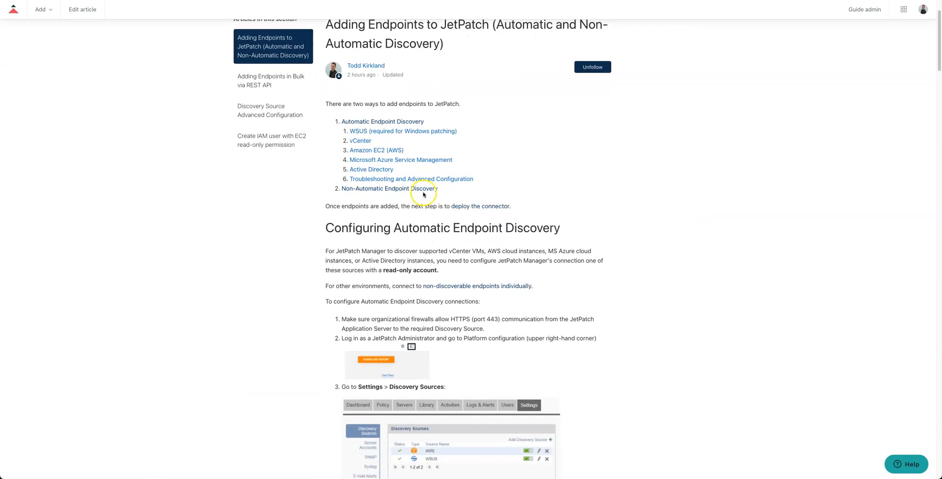
pyautogui.click(423, 191)
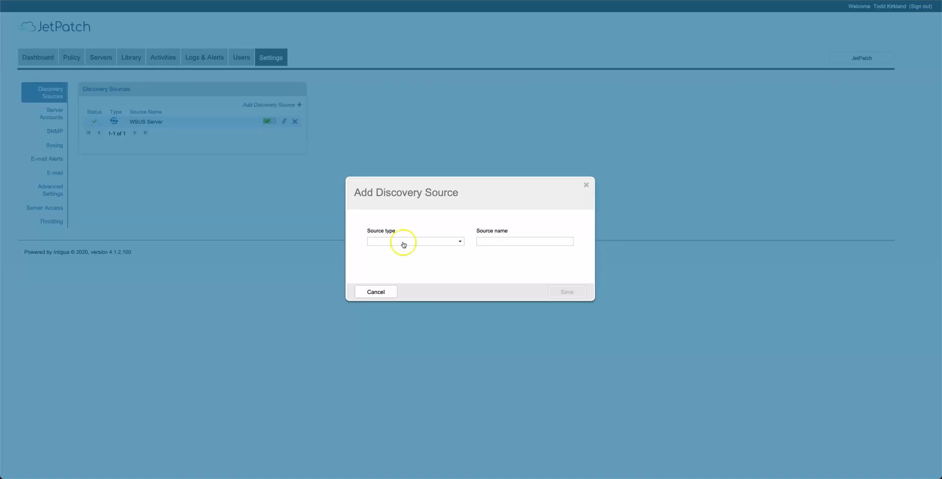
# - Cancel the new discovery source, view the Add Physical Server form for the server list, and close it without saving
pyautogui.click(389, 292)
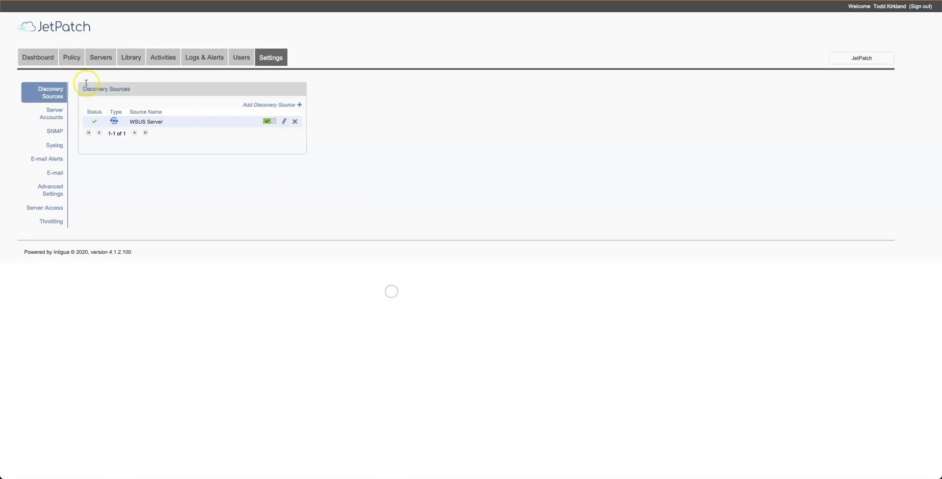
pyautogui.click(101, 57)
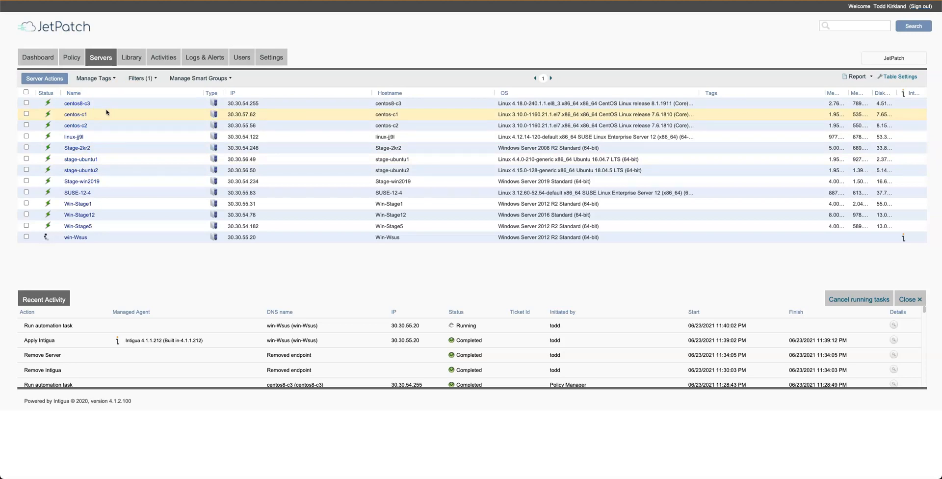
pyautogui.click(51, 82)
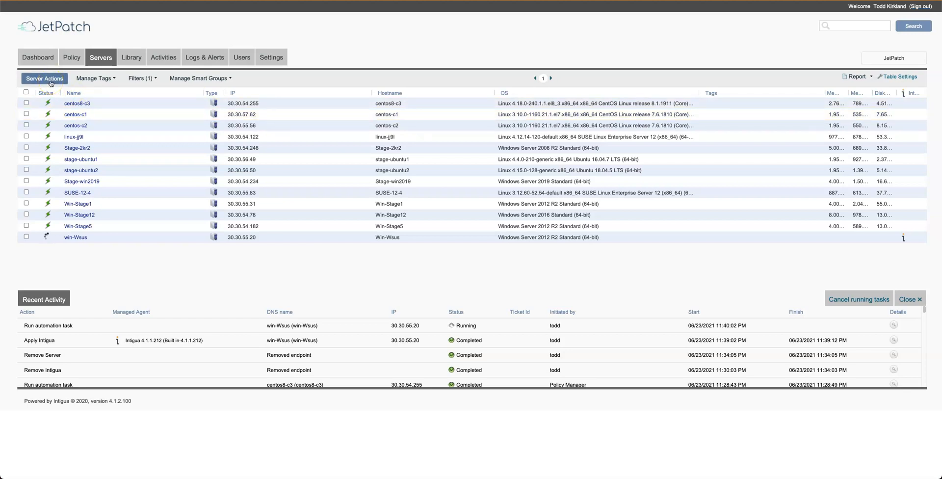
pyautogui.click(51, 82)
pyautogui.click(66, 189)
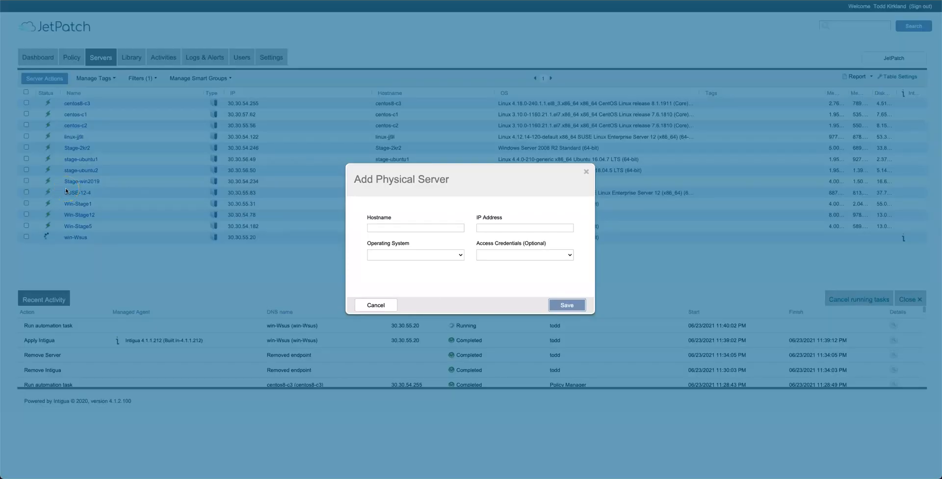
pyautogui.click(379, 302)
pyautogui.click(383, 281)
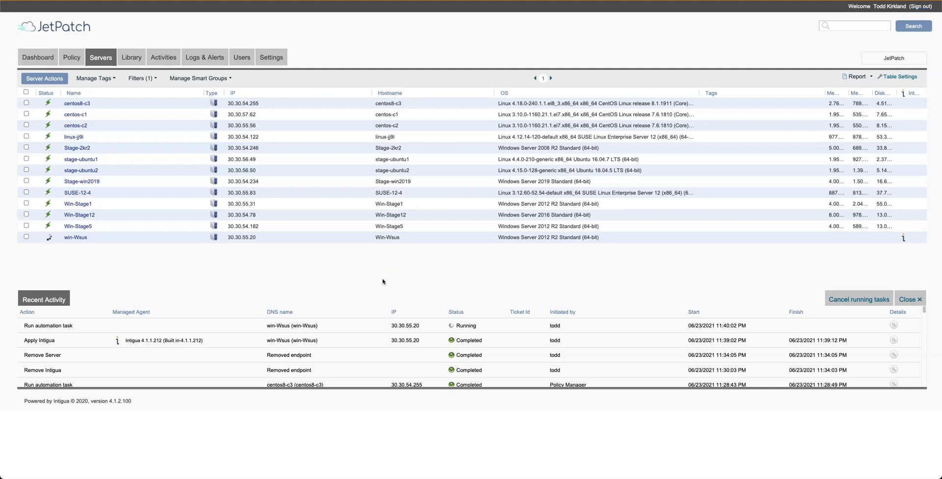
# - Return to the main JetPatch console and open the endpoints' recent activities
pyautogui.click(438, 49)
pyautogui.click(672, 43)
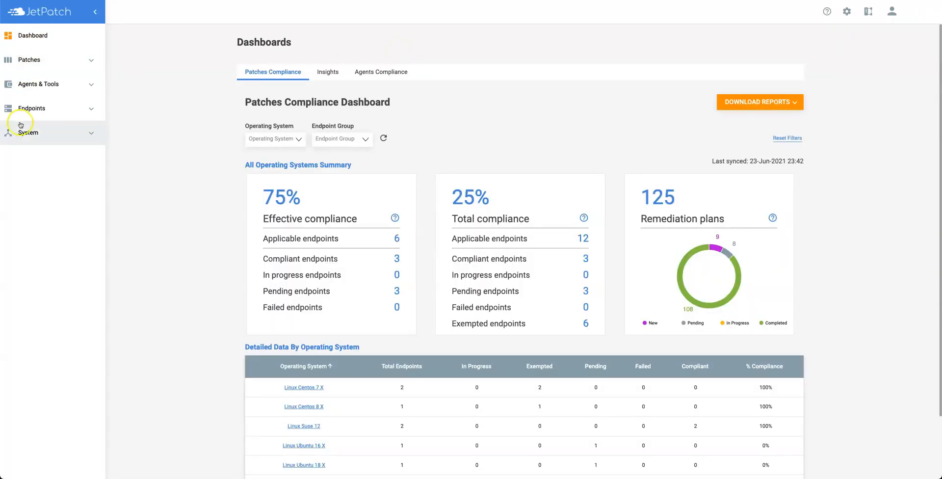
pyautogui.click(32, 108)
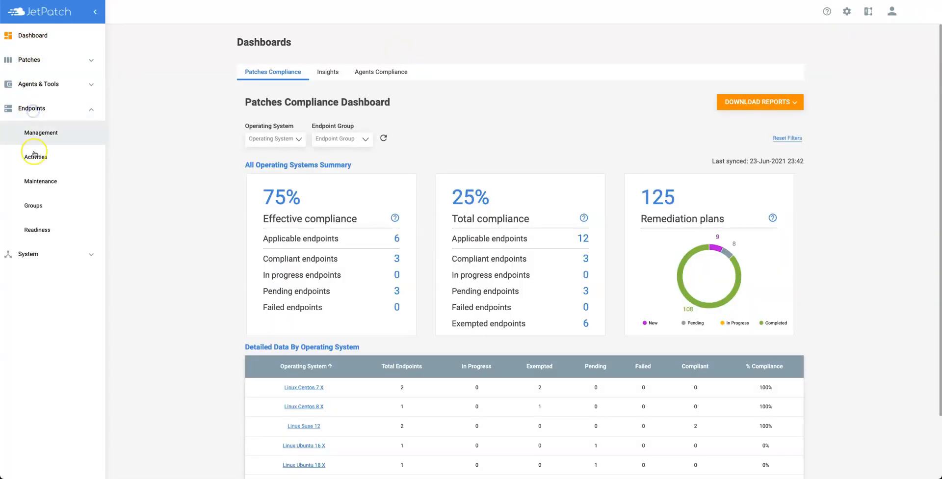
pyautogui.click(35, 158)
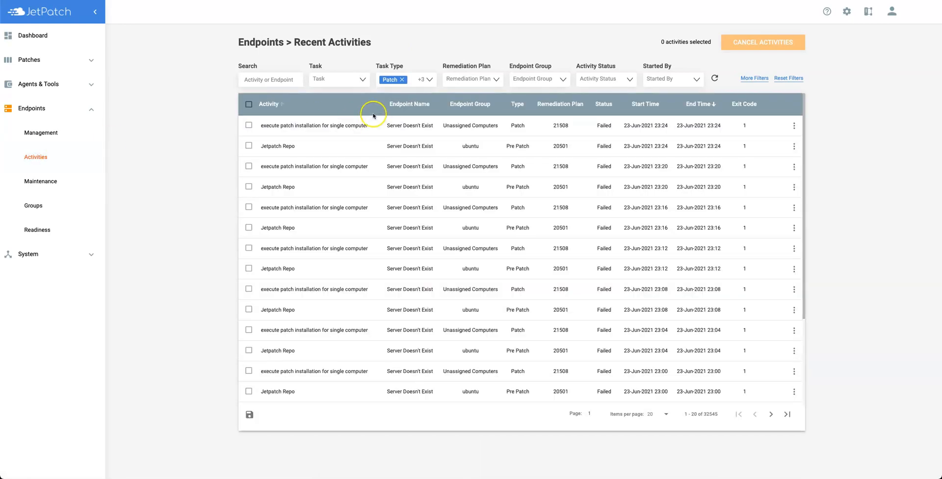
# - Change the recent activities' task type filter to System only, removing the other task types
pyautogui.click(422, 79)
pyautogui.click(383, 179)
pyautogui.click(383, 119)
pyautogui.click(384, 131)
pyautogui.click(384, 144)
pyautogui.click(383, 155)
pyautogui.click(185, 176)
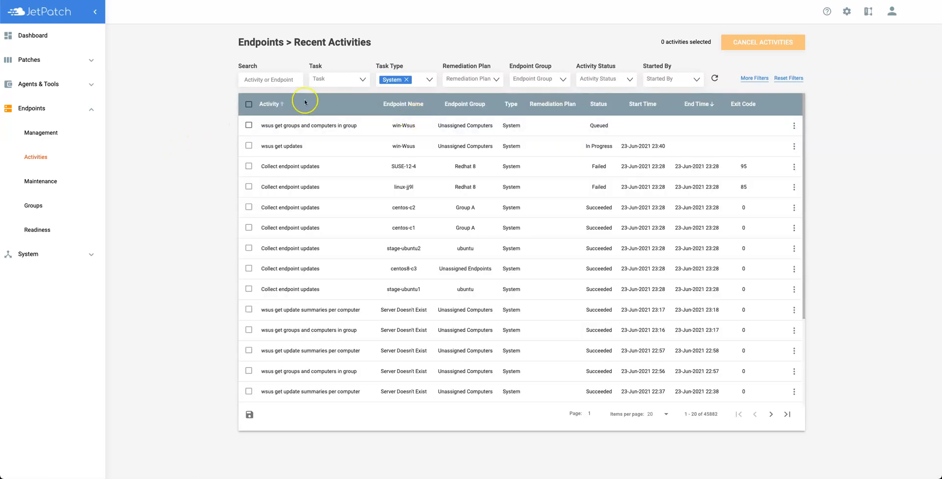
# - Search the System activities for centos
pyautogui.click(260, 81)
pyautogui.write('centos')
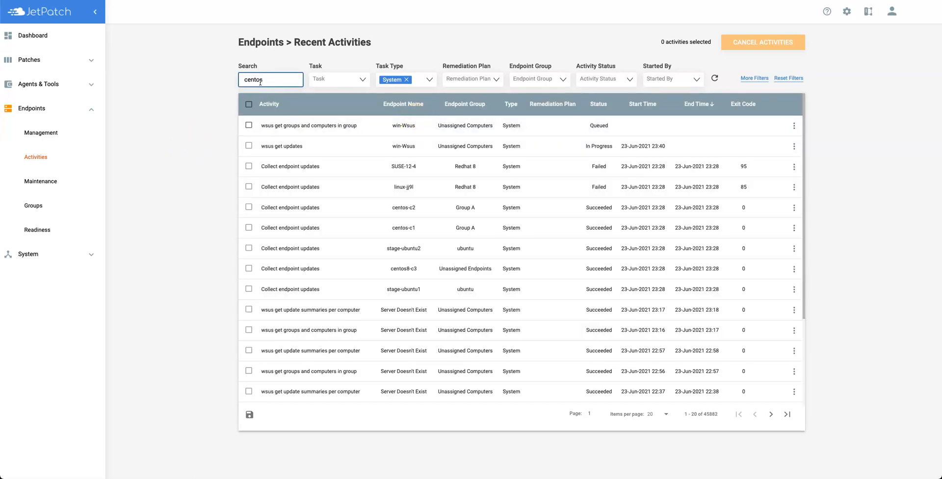
pyautogui.click(264, 82)
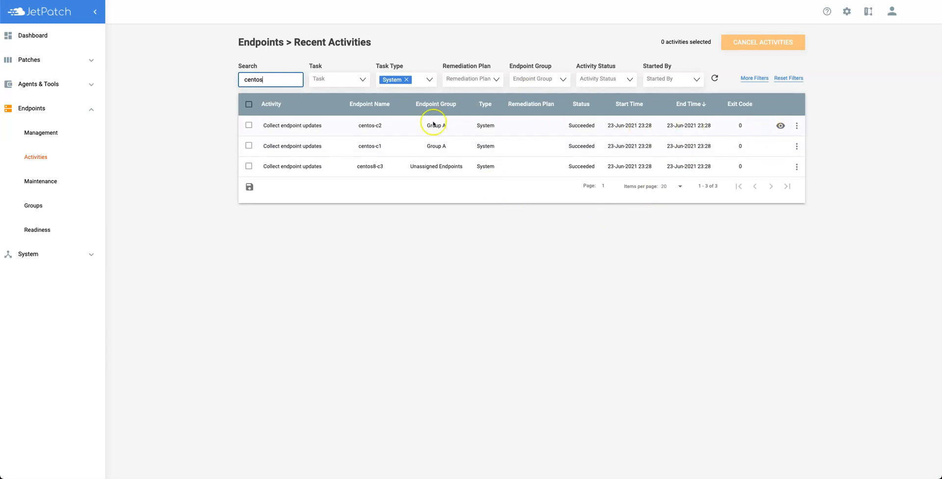
# - Examine the details and package output of the Collect endpoint updates task on centos-c2, and close them
pyautogui.click(779, 127)
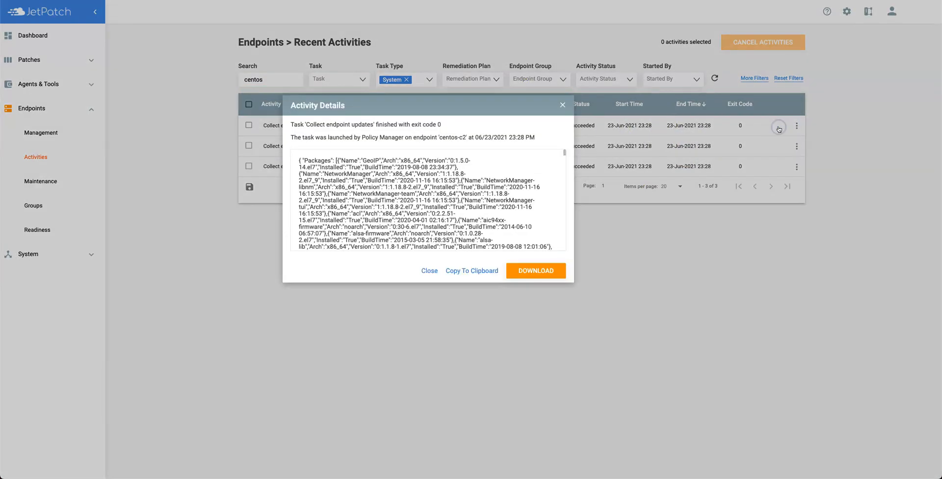
pyautogui.scroll(-10, 362, 173)
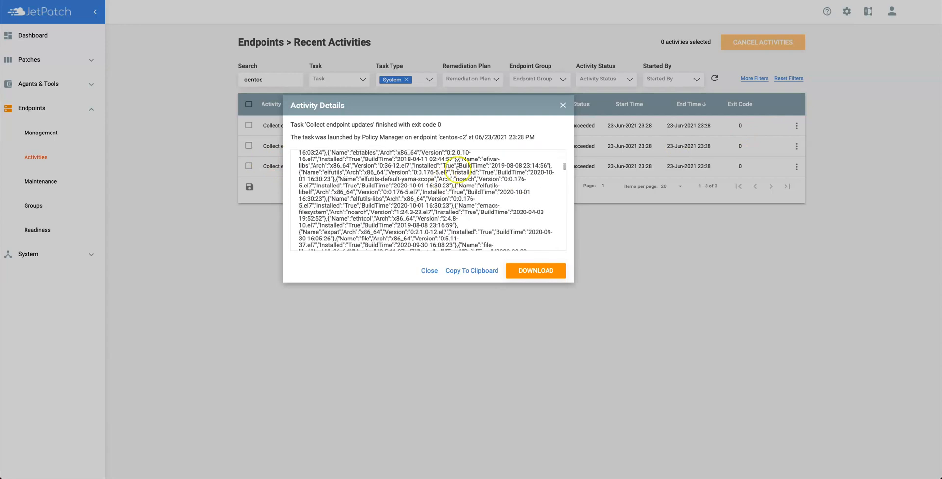
pyautogui.scroll(-2, 438, 236)
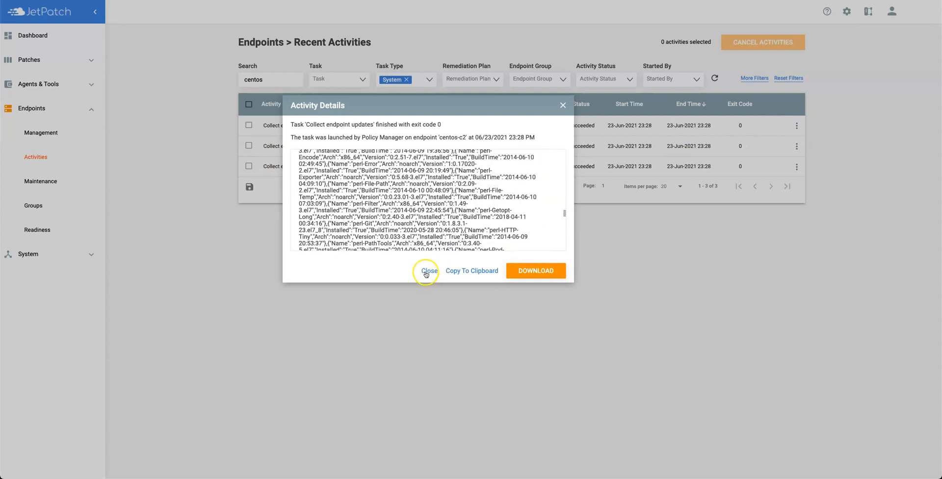
pyautogui.click(429, 270)
# - Clear the centos search from the recent activities list
pyautogui.click(279, 80)
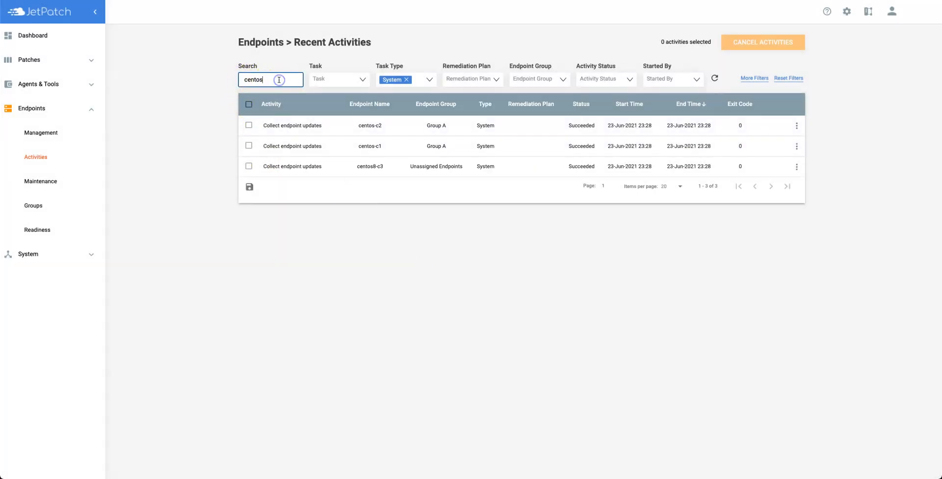
pyautogui.press('BackSpace')
pyautogui.press('BackSpace')
pyautogui.click(313, 103)
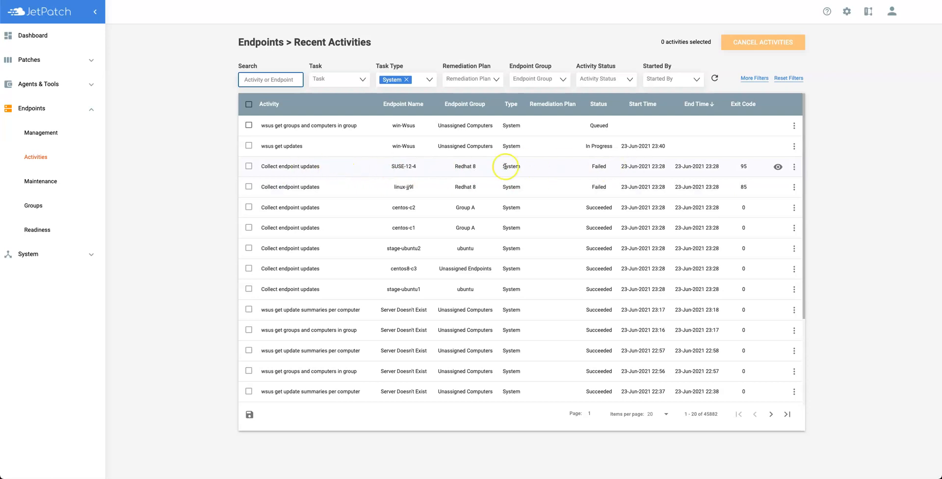
# - Examine the Collect endpoint updates details for SUSE-12-4, read the linked article on exit codes, and close the details
pyautogui.click(778, 167)
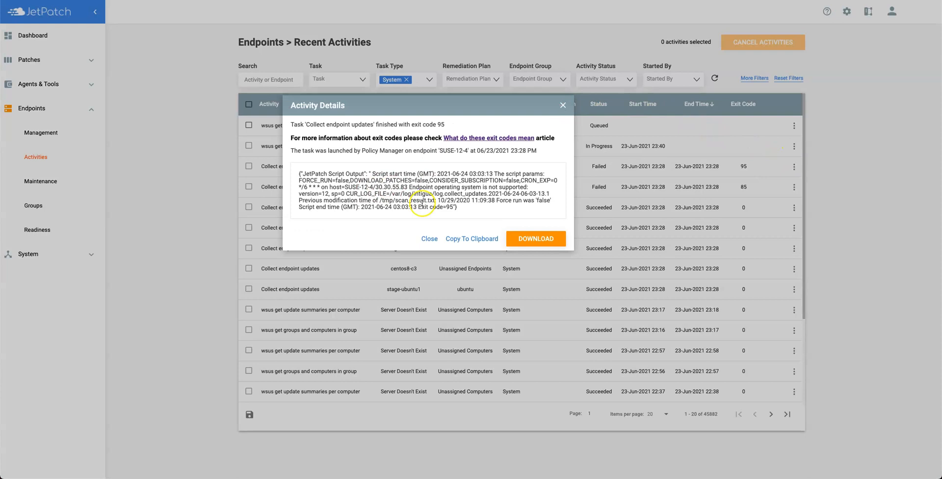
pyautogui.click(465, 139)
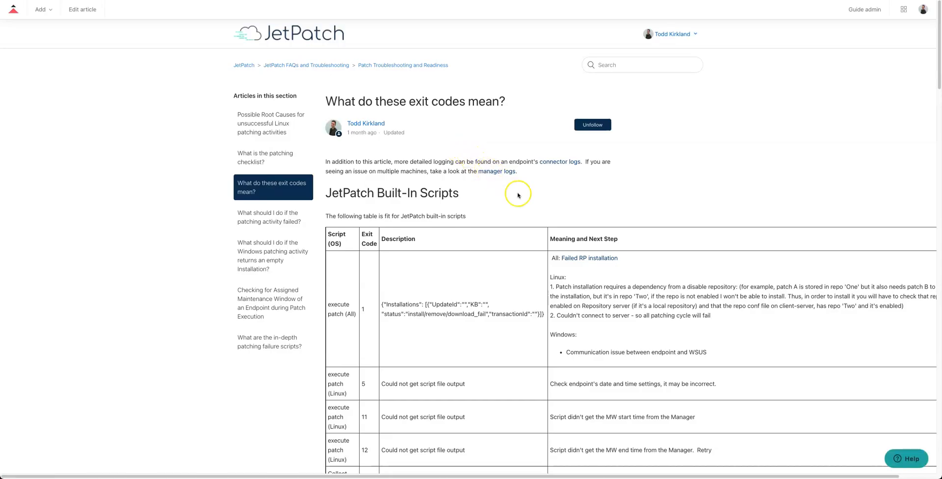
pyautogui.scroll(-3, 609, 248)
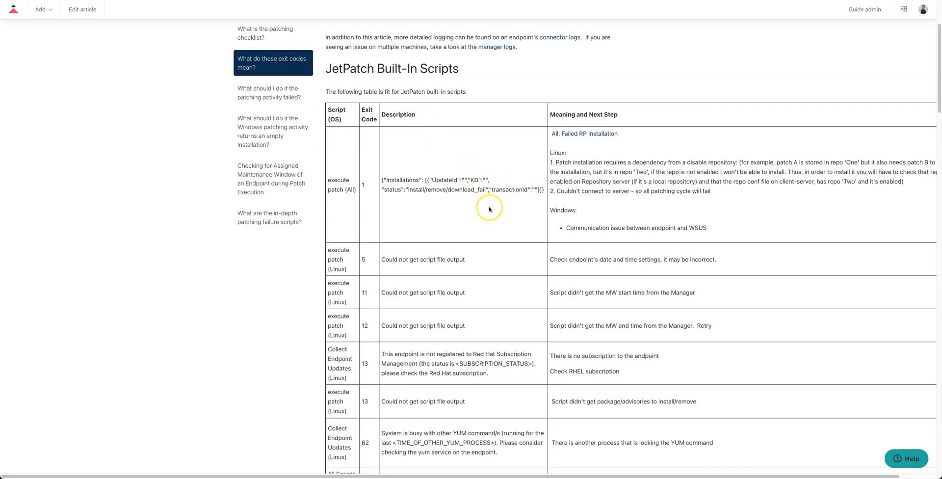
pyautogui.scroll(-10, 493, 196)
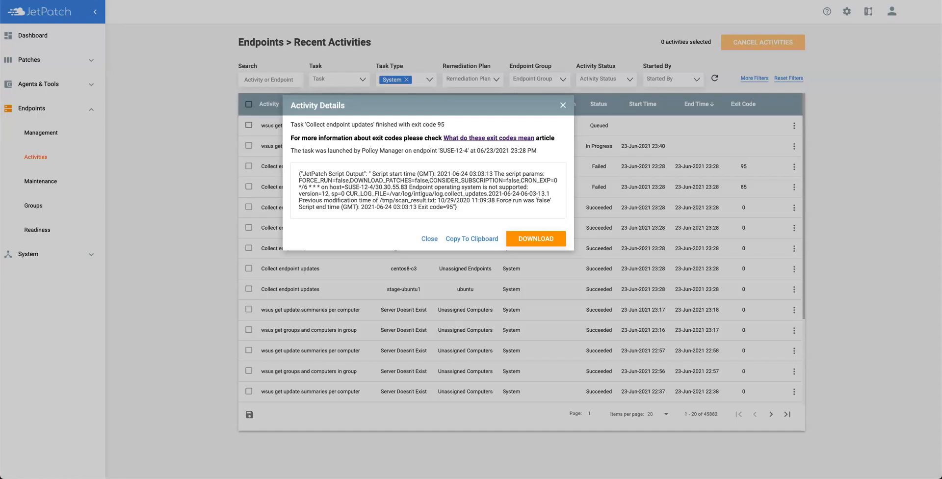
pyautogui.click(564, 105)
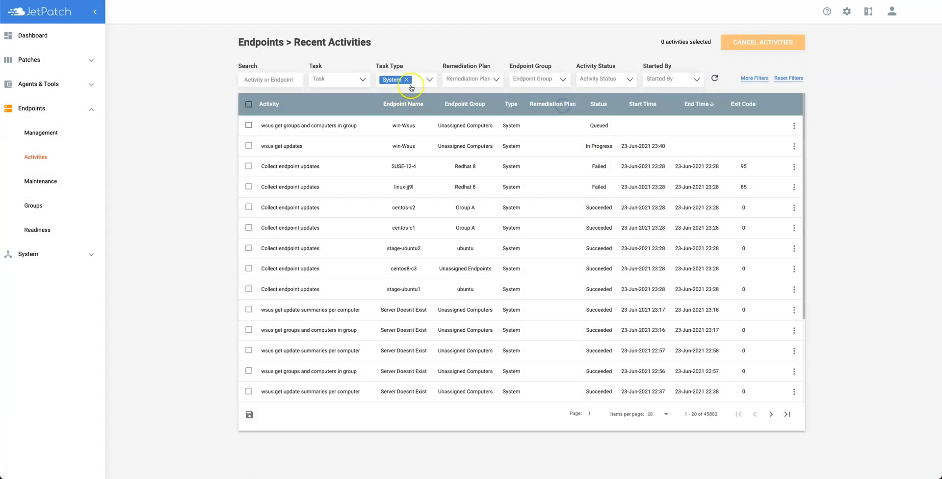
# - Remove the System task type filter from the recent endpoint activities
pyautogui.click(431, 81)
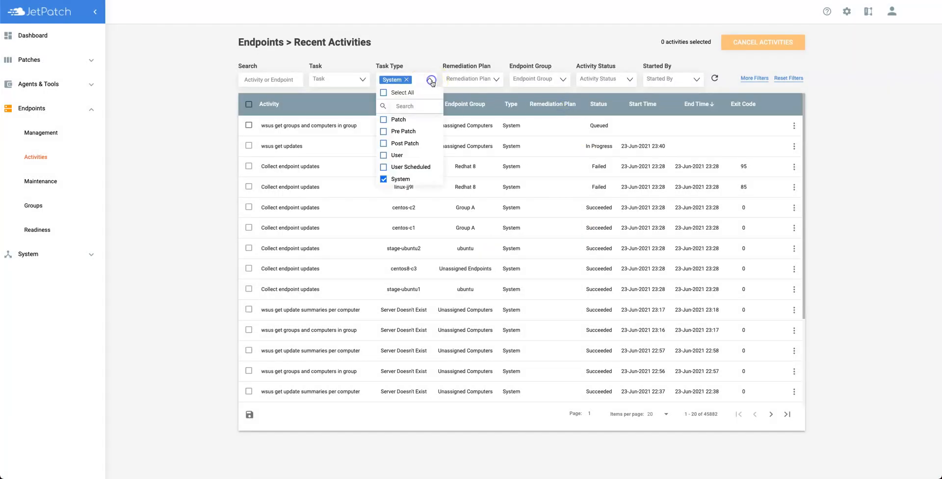
pyautogui.click(383, 179)
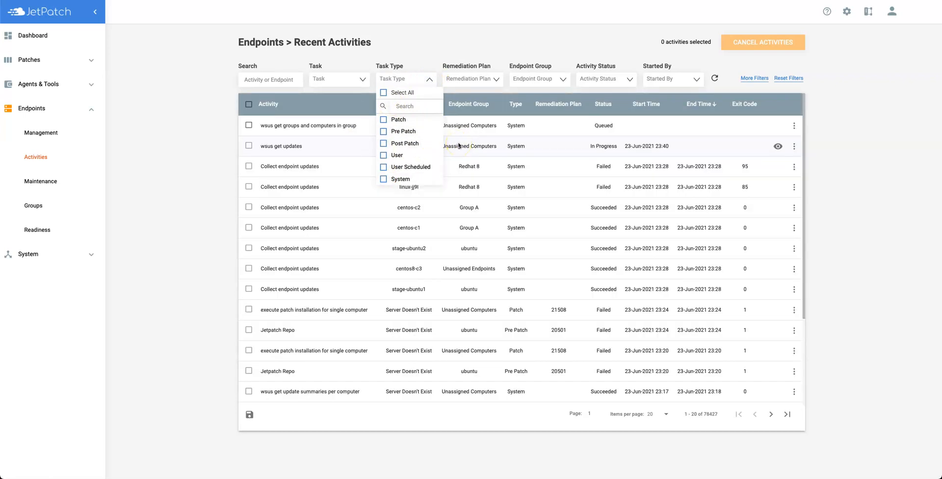
pyautogui.click(184, 201)
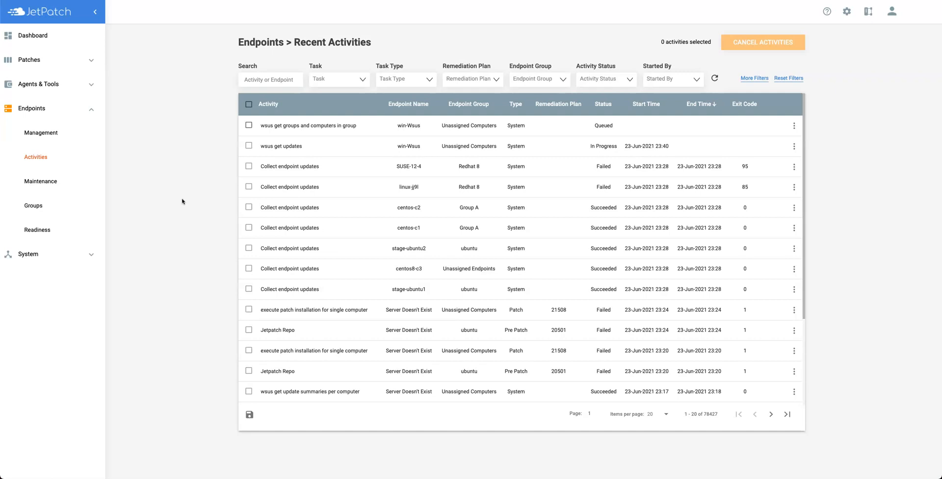
# - Review the system maintenance schedules and the form for creating one, and return to the schedule list
pyautogui.click(58, 251)
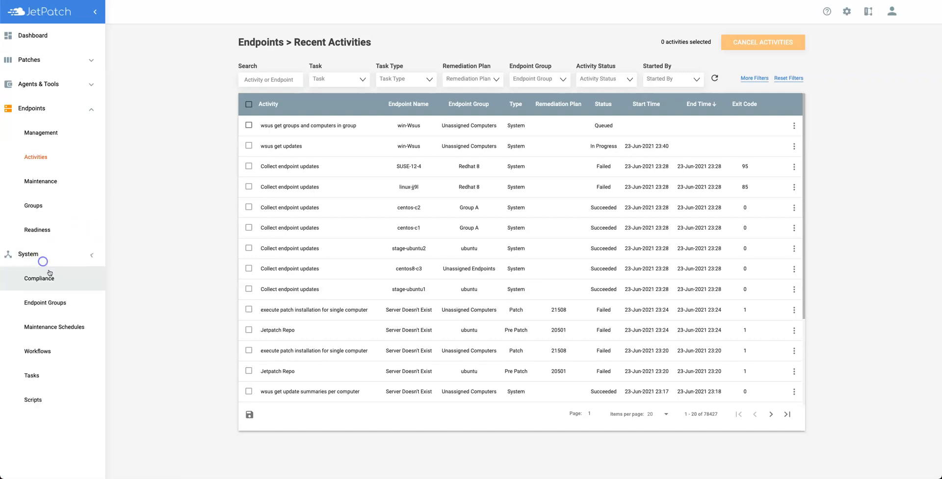
pyautogui.click(61, 326)
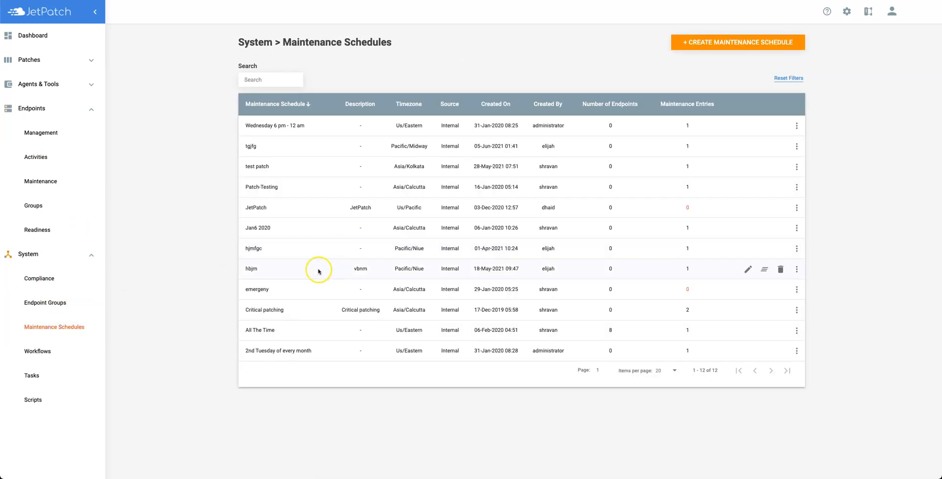
pyautogui.click(698, 42)
pyautogui.click(290, 67)
# - Select centos-c1, linux-jj9l and stage-ubuntu1 in endpoint maintenance, look over the assignable maintenance schedules, and close the assignment dialog
pyautogui.click(35, 182)
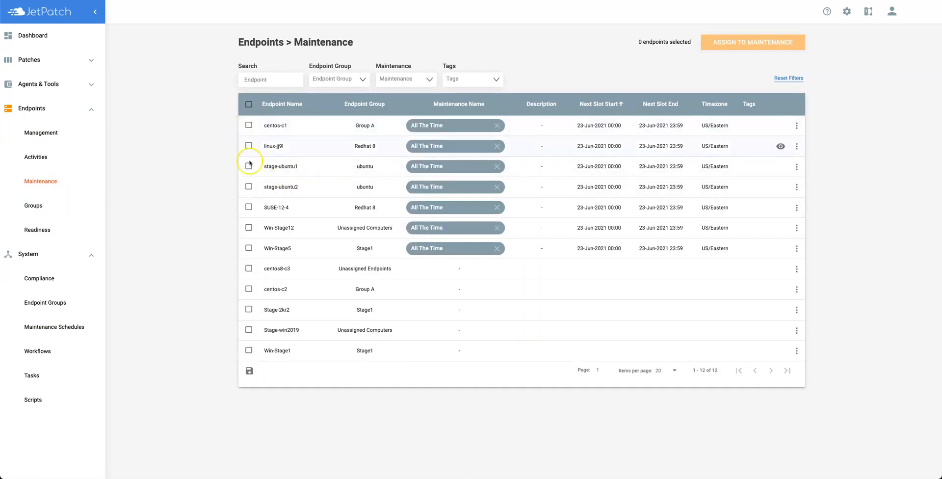
pyautogui.click(248, 125)
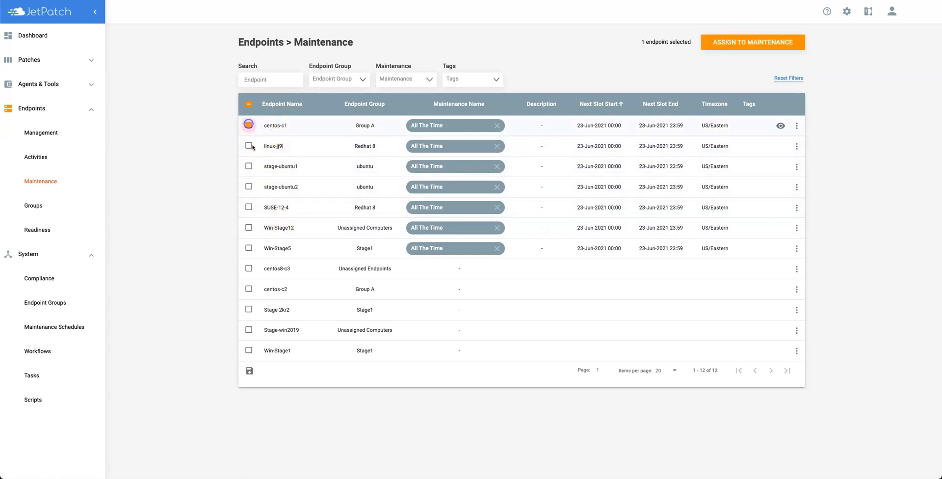
pyautogui.click(249, 146)
pyautogui.click(248, 166)
pyautogui.click(721, 42)
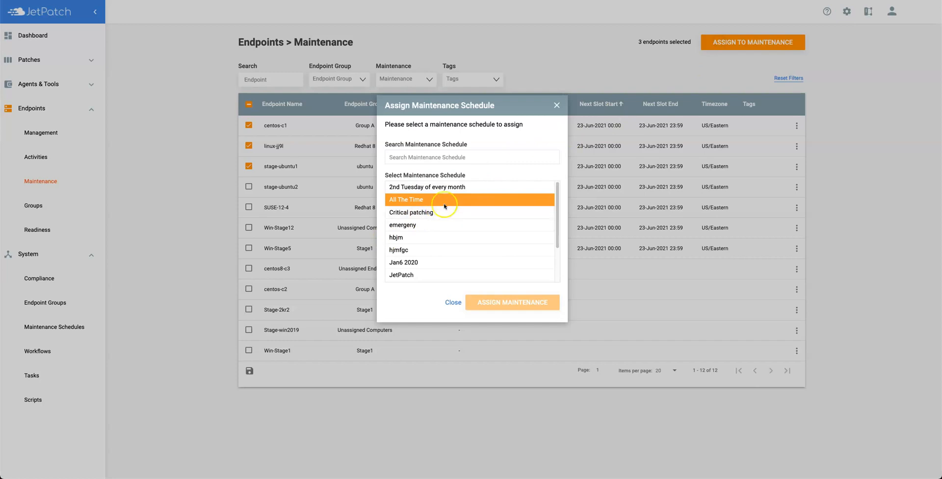
pyautogui.click(557, 105)
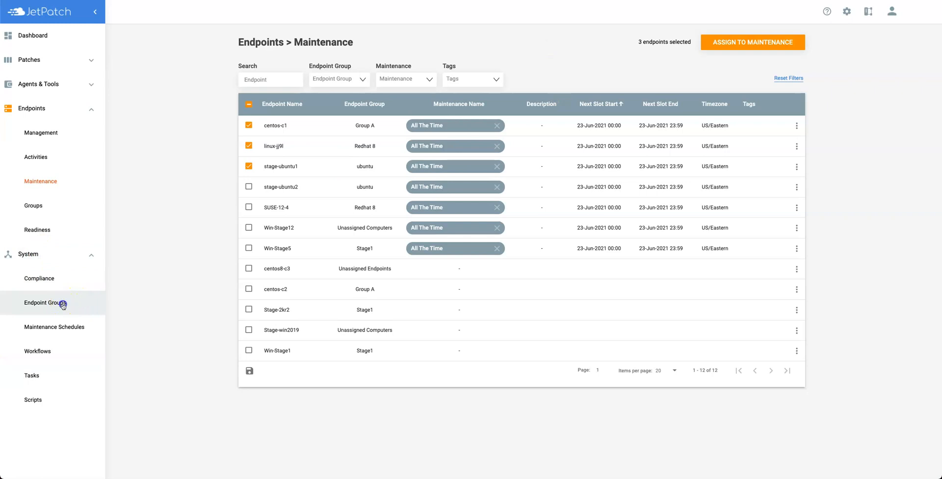
# - Review the system endpoint groups and the form for creating one, and return to the group list
pyautogui.click(63, 304)
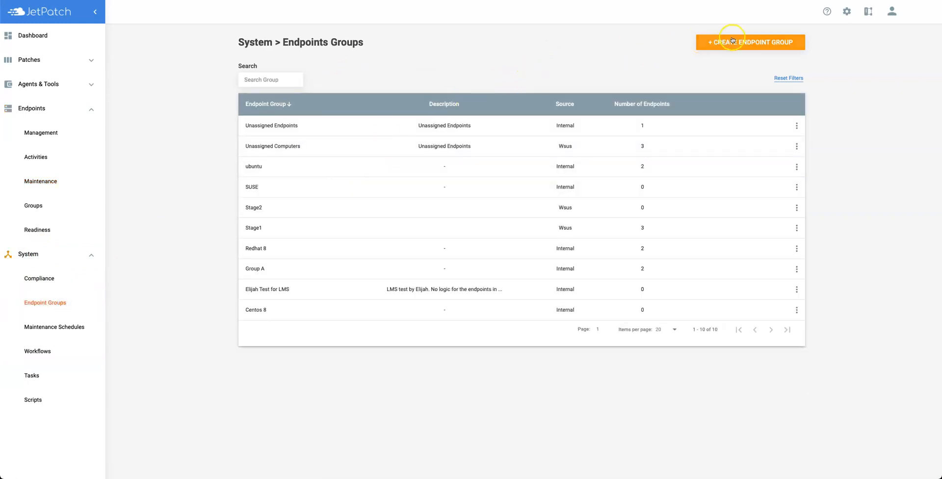
pyautogui.click(740, 42)
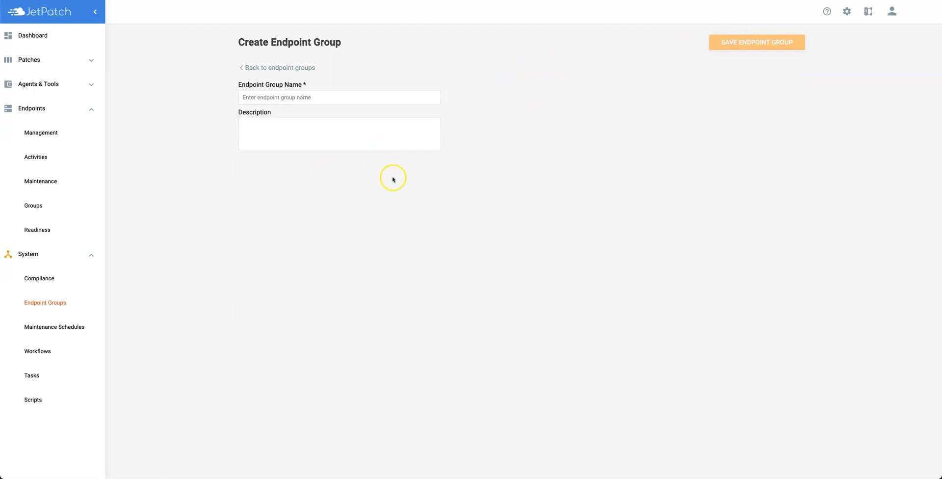
pyautogui.click(301, 67)
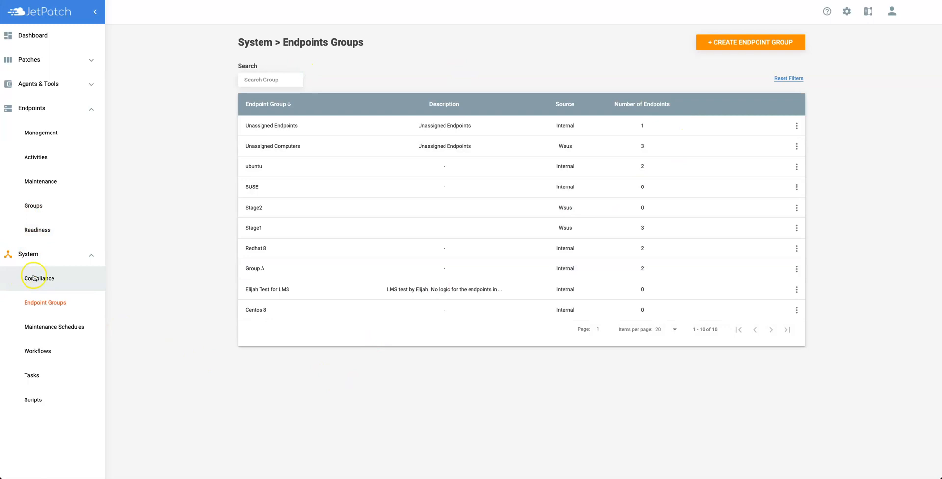
# - Select centos8-c3 and centos-c1 among the endpoints, look over the groups they can be assigned to, and close the assignment dialog
pyautogui.click(33, 205)
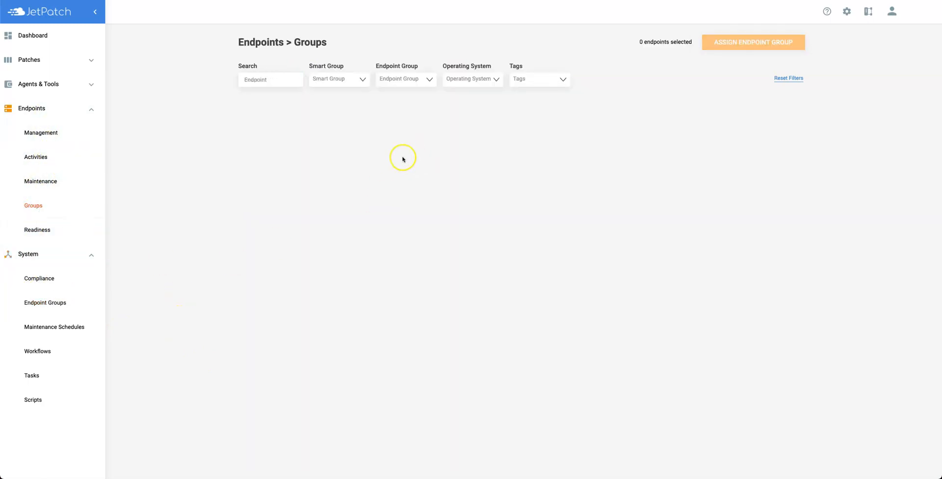
pyautogui.click(248, 125)
pyautogui.click(248, 145)
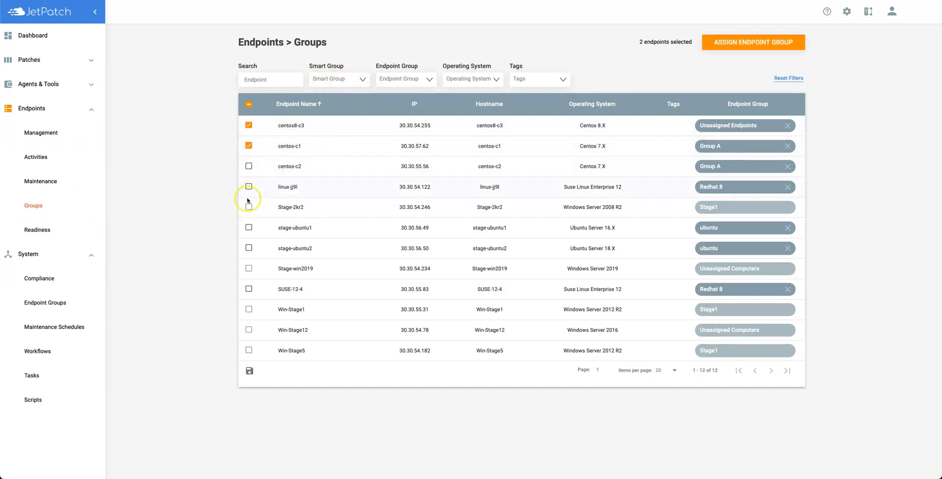
pyautogui.click(722, 40)
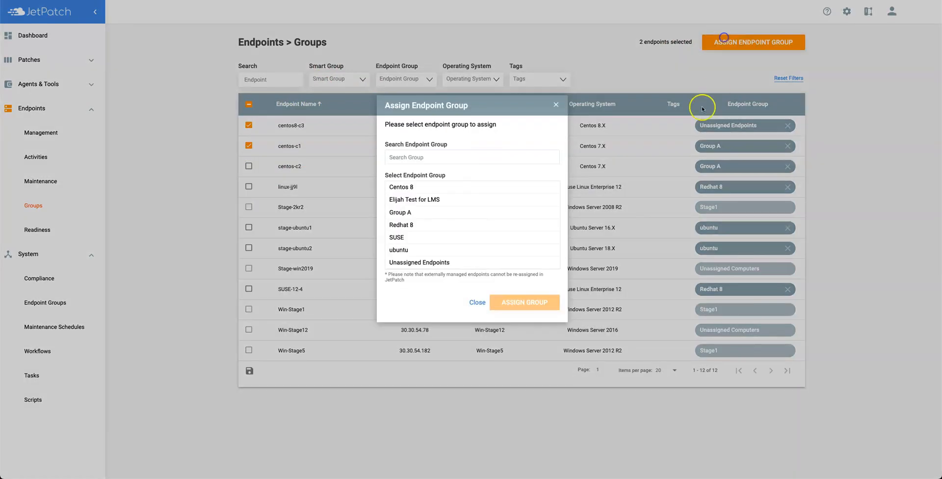
pyautogui.click(556, 104)
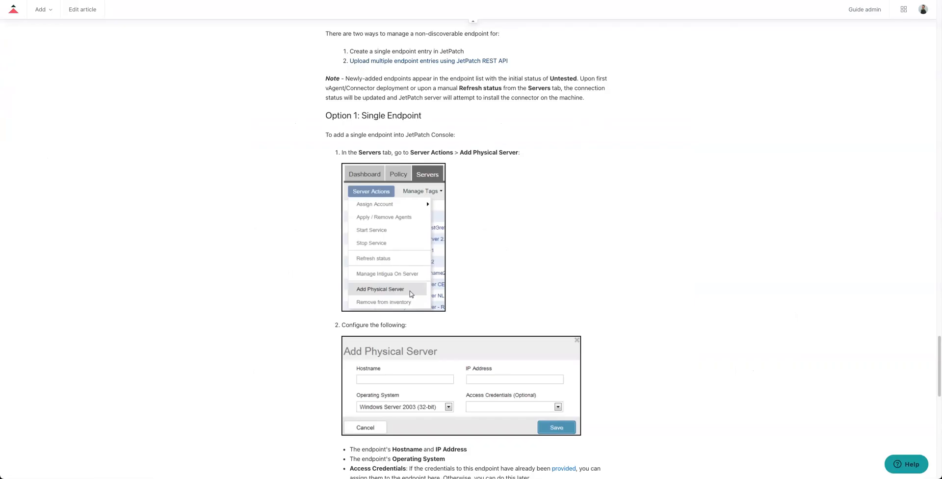
# - On the JetPatch help site, find the Assigning Endpoints to Groups in WSUS article in the Installation Guide's WSUS Configuration section
pyautogui.scroll(15, 241, 171)
pyautogui.scroll(15, 242, 171)
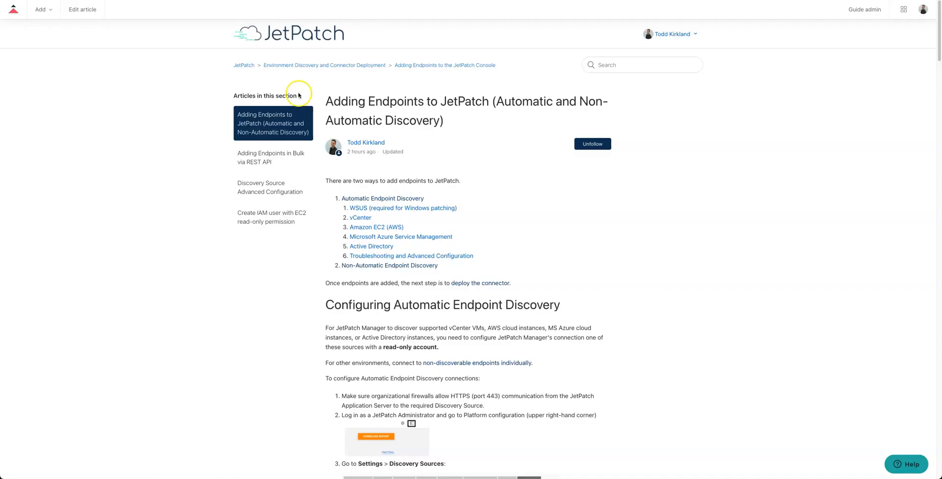
pyautogui.click(251, 69)
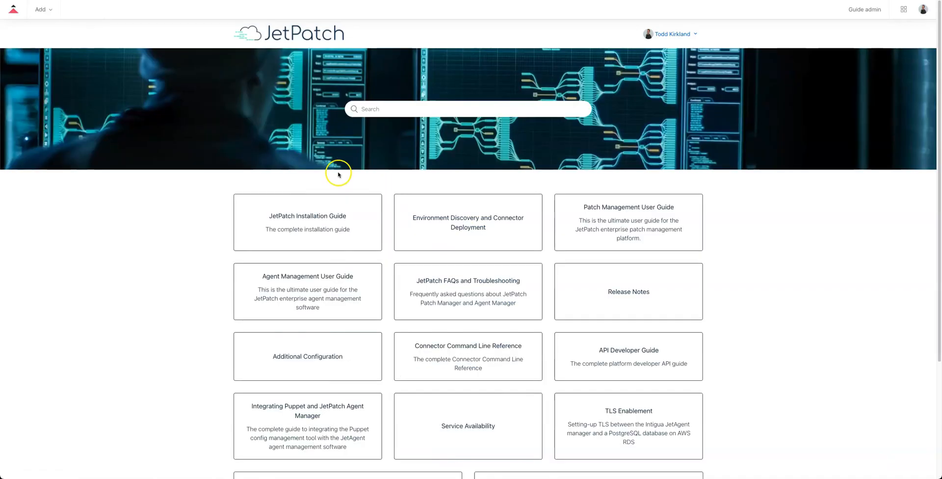
pyautogui.click(322, 219)
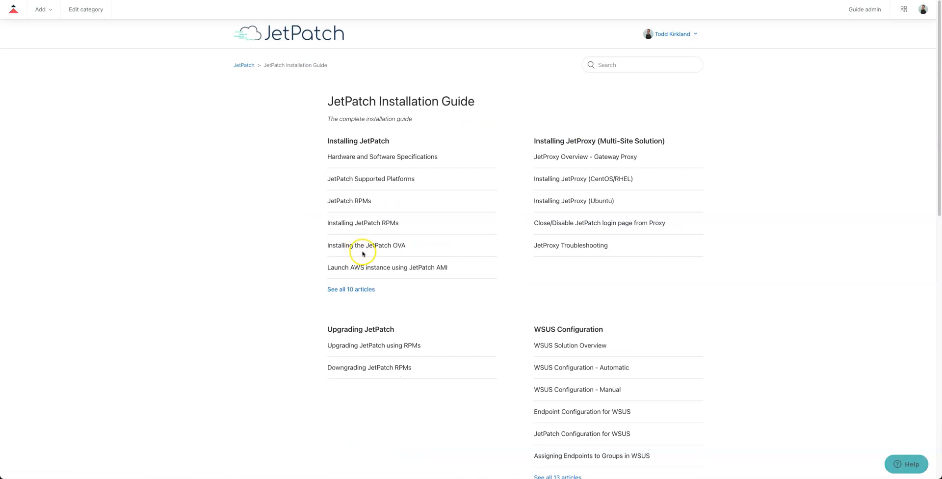
pyautogui.scroll(-3, 593, 304)
pyautogui.click(558, 177)
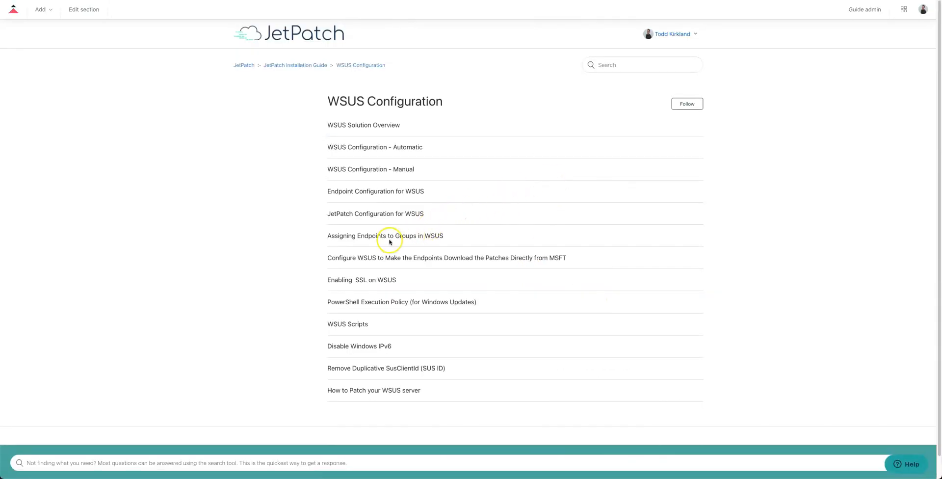
pyautogui.click(391, 238)
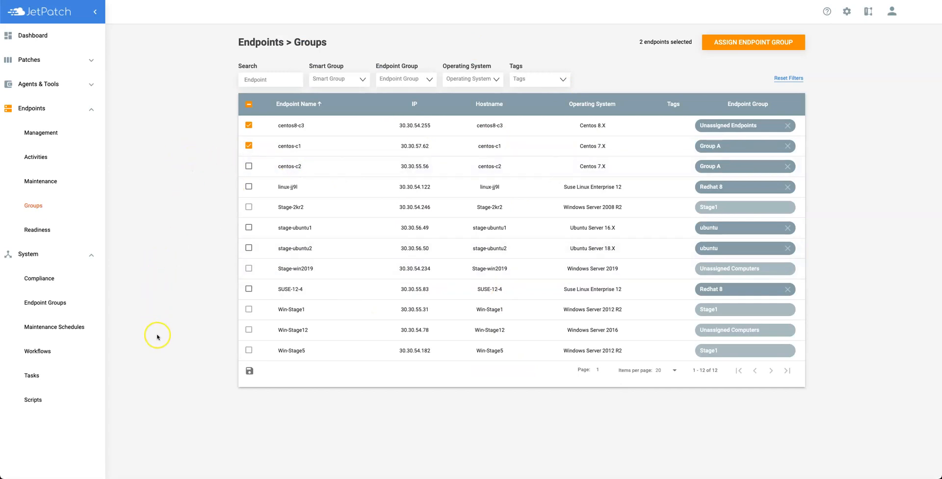
# - Back in the JetPatch console, review the workflows and the post-patching tasks section of a new workflow, and return to the list
pyautogui.click(47, 351)
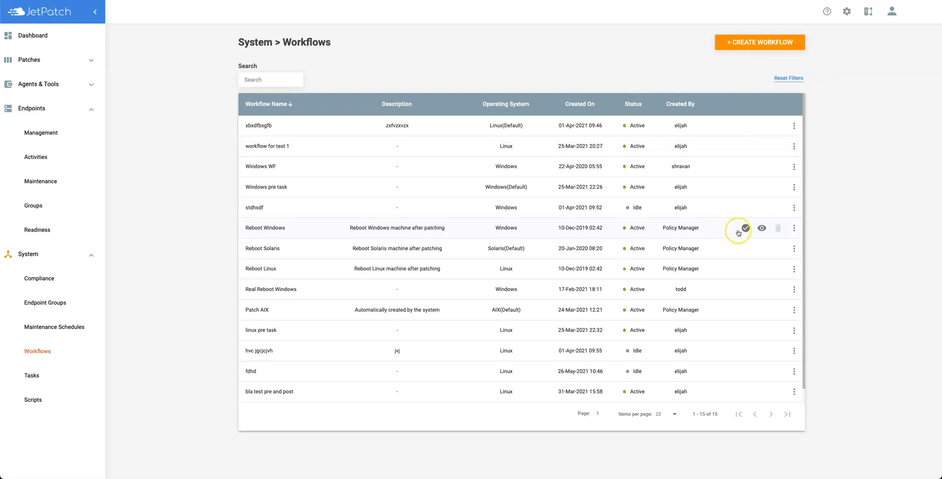
pyautogui.click(735, 42)
pyautogui.click(326, 211)
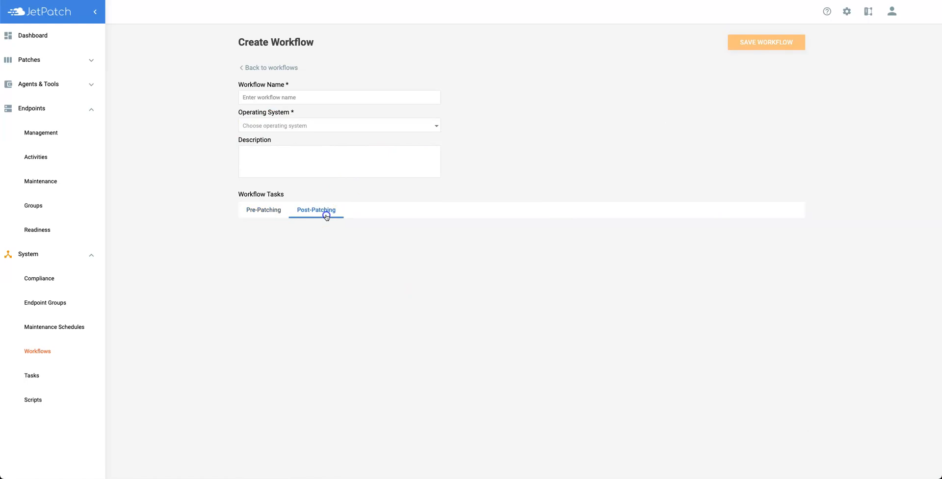
pyautogui.click(266, 68)
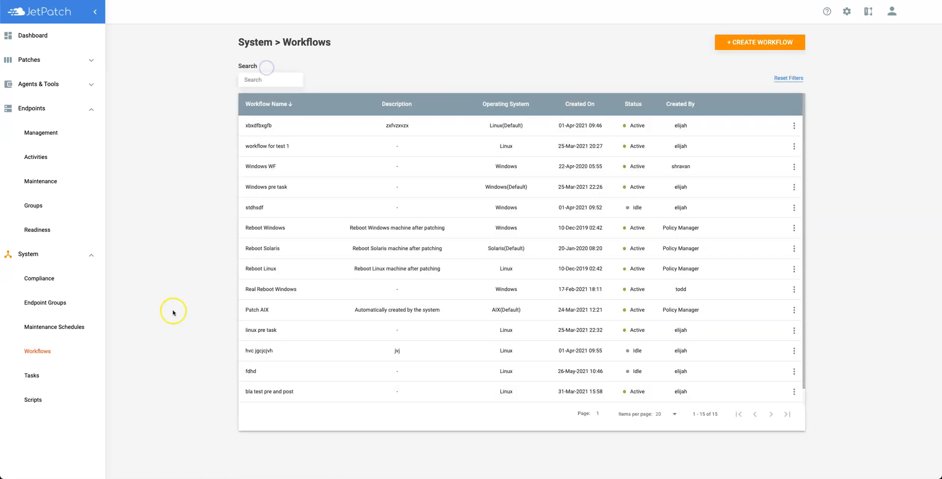
# - Review the system's task list and script list
pyautogui.click(34, 376)
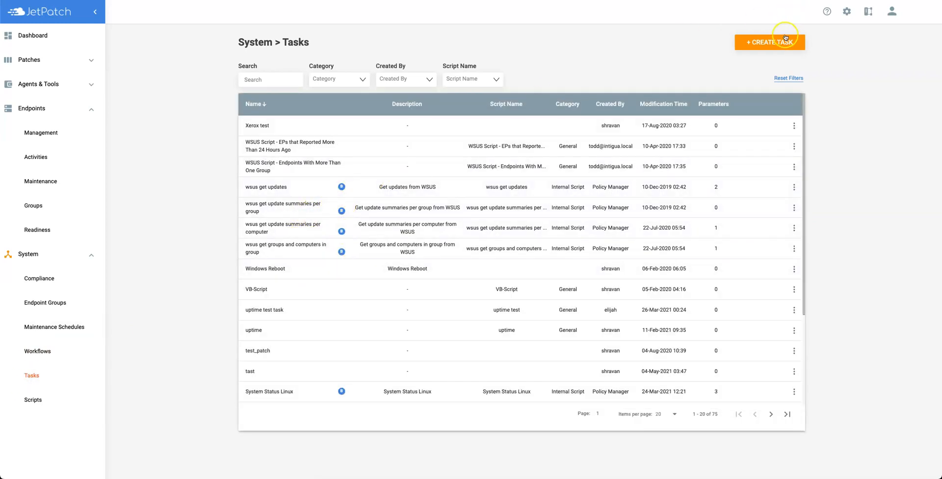
pyautogui.click(33, 400)
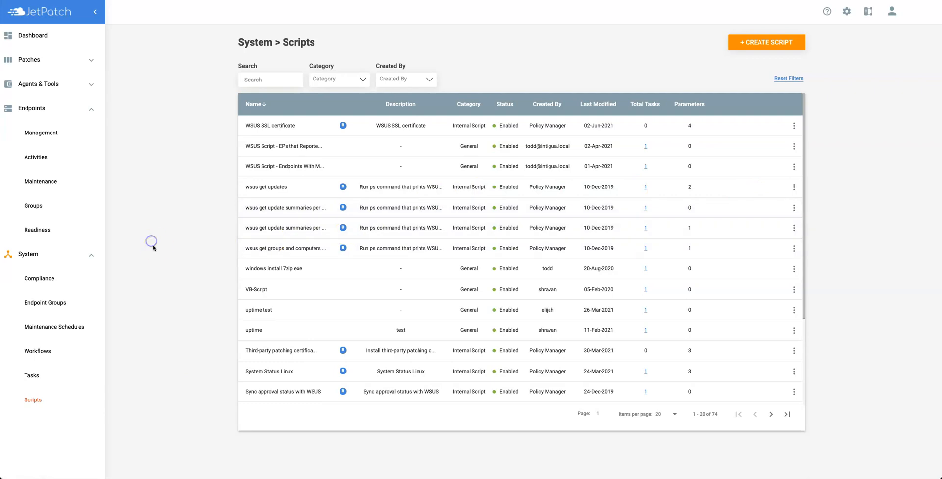
# - Examine the patching status of the managed endpoints and the endpoint readiness overview, and open the readiness settings
pyautogui.click(58, 132)
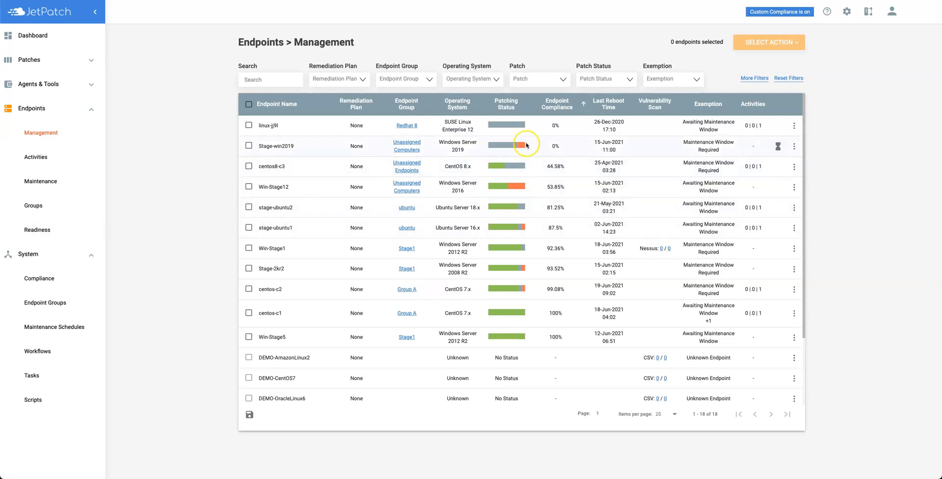
pyautogui.moveTo(503, 144)
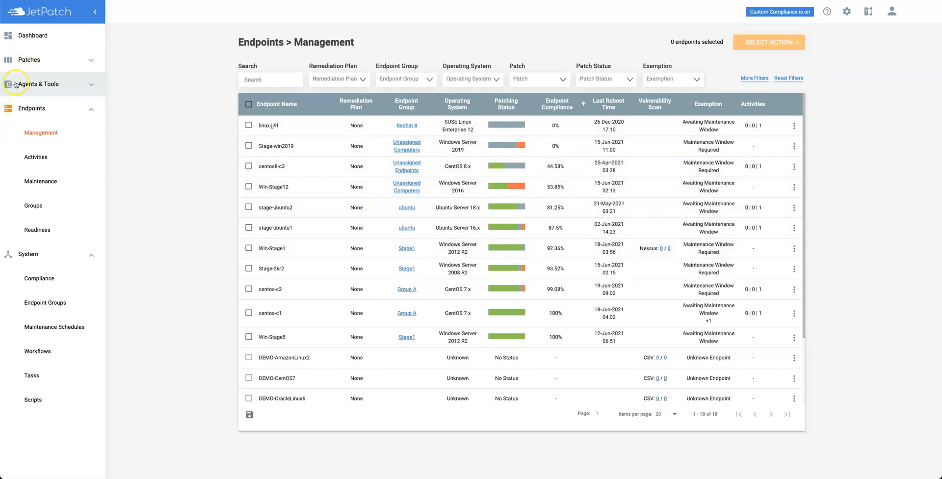
pyautogui.click(53, 235)
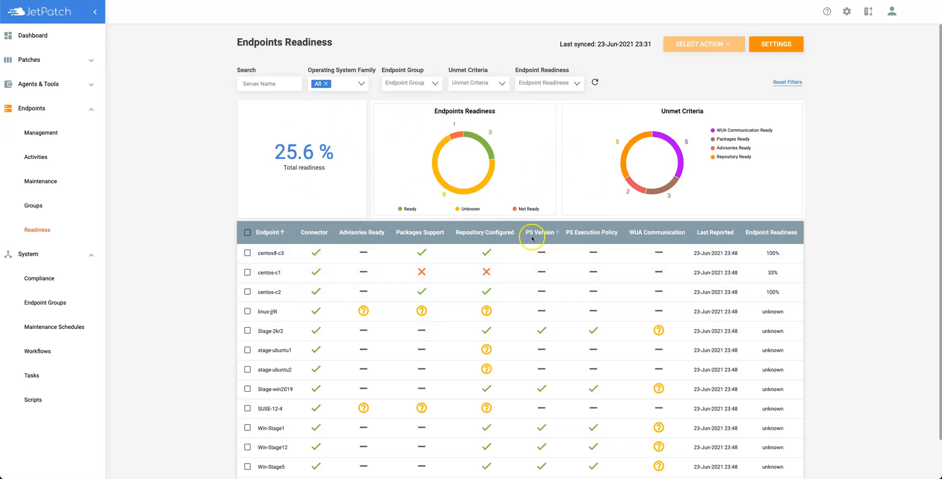
pyautogui.click(787, 54)
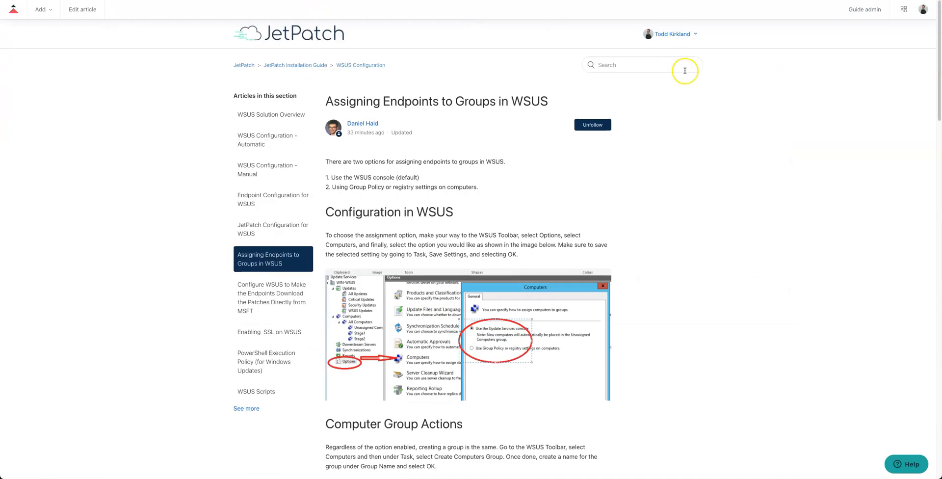
# - Search the JetPatch help site for endpoint readiness and open the Endpoint Readiness Settings article
pyautogui.click(640, 68)
pyautogui.write('end')
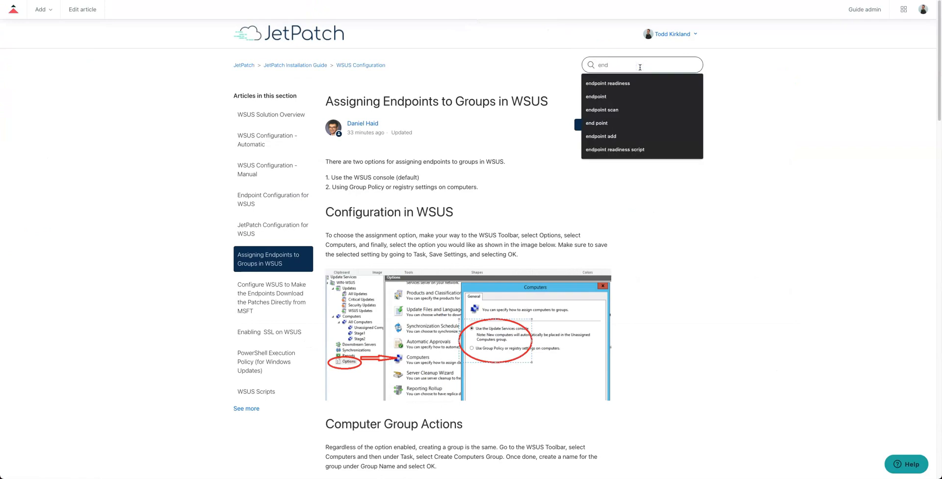
pyautogui.press('Down')
pyautogui.press('Return')
pyautogui.click(652, 67)
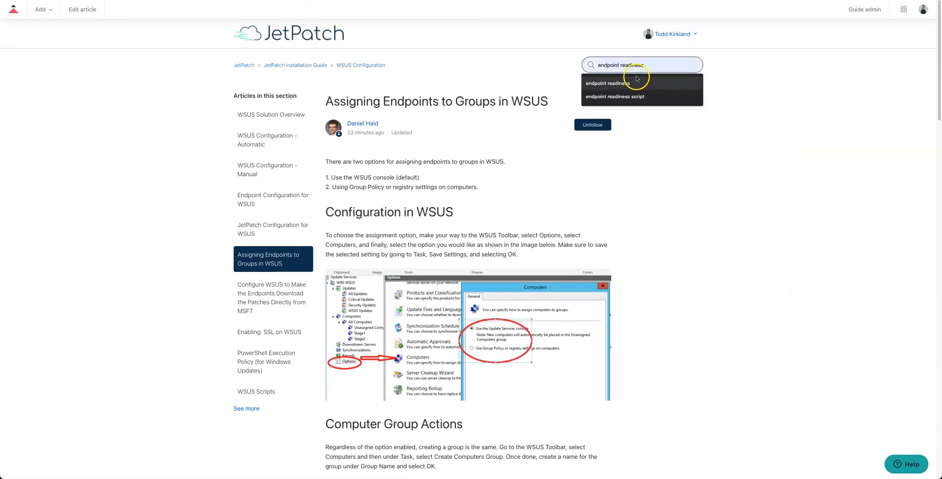
pyautogui.press('Return')
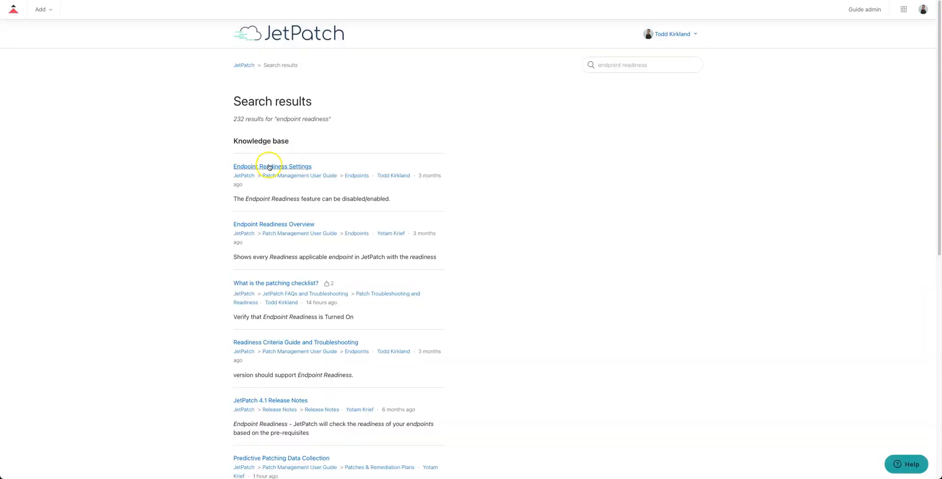
pyautogui.click(267, 163)
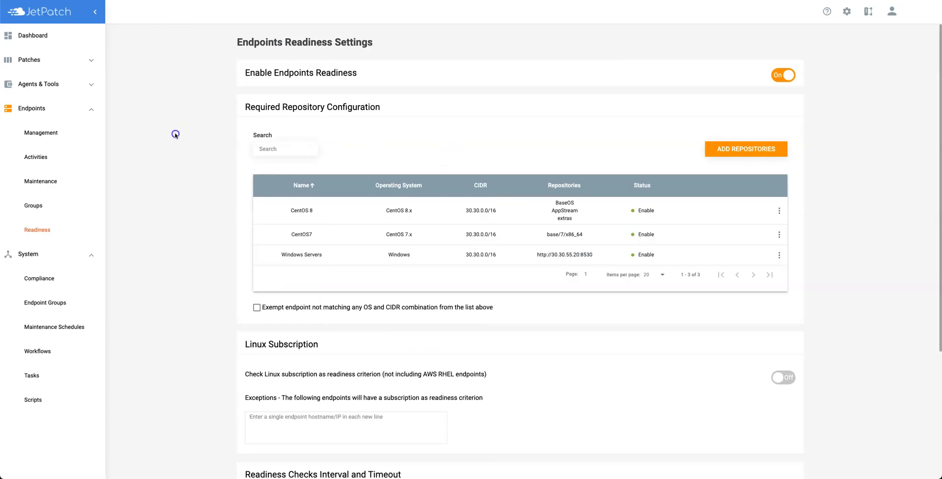
# - In the JetPatch console, review the environment's predictive patching results and the detailed data by operating system
pyautogui.click(38, 69)
pyautogui.click(48, 130)
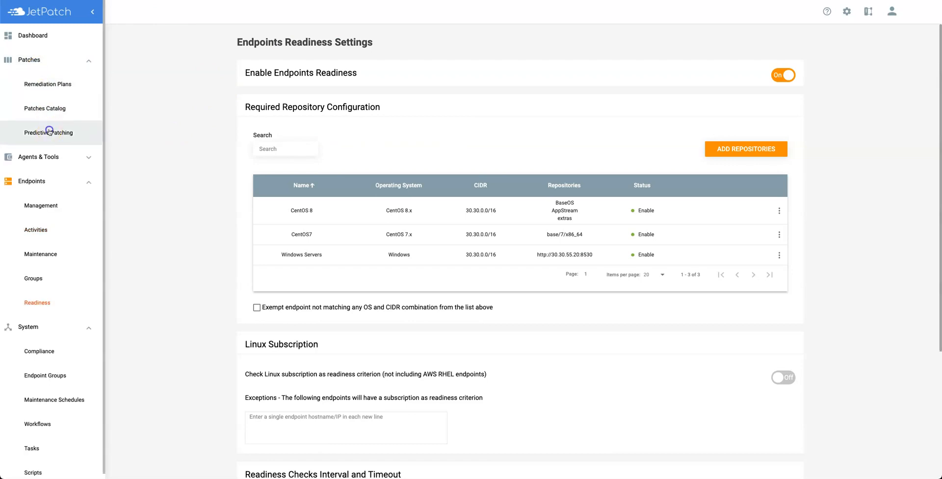
pyautogui.click(461, 223)
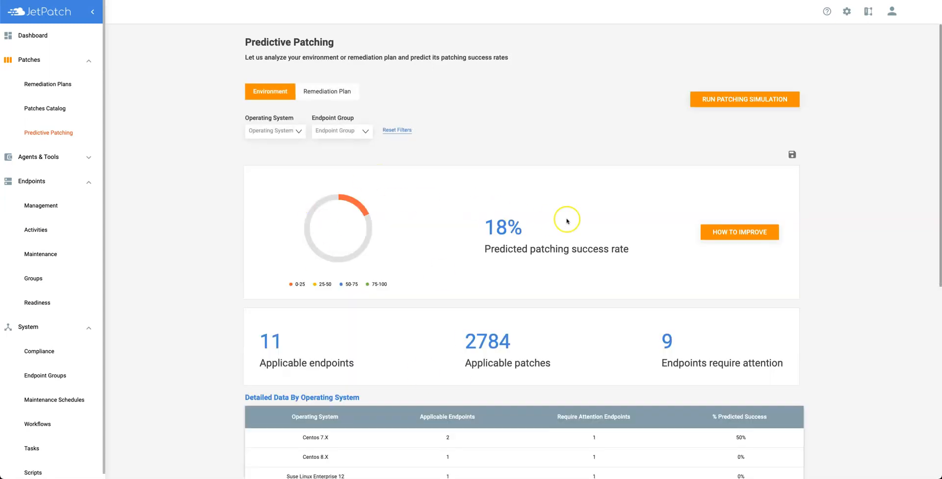
pyautogui.scroll(-3, 401, 189)
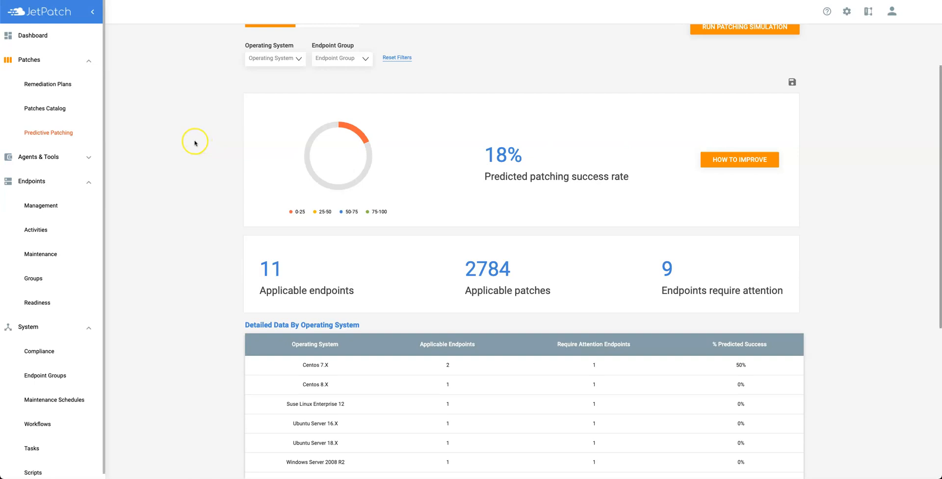
# - Filter the patches catalog to endpoint group Group A and select the CentOS 7 kernel and dhcp security updates
pyautogui.click(49, 107)
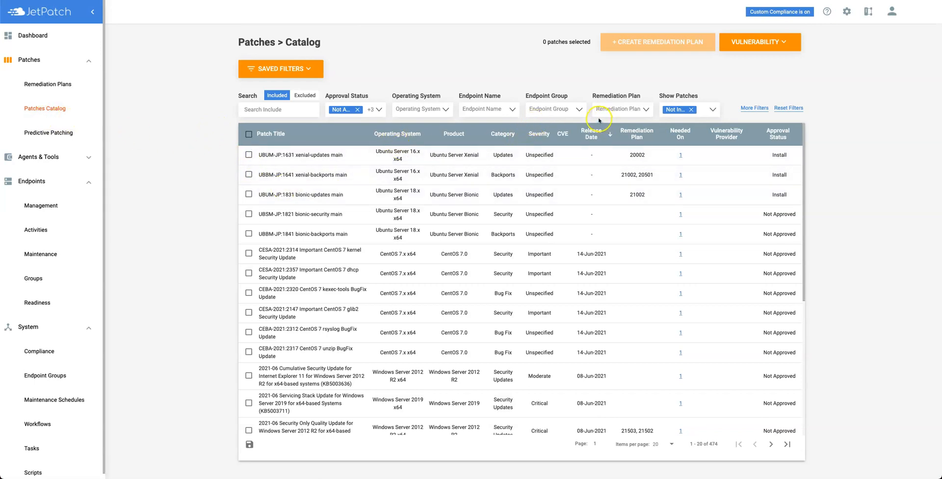
pyautogui.click(548, 112)
pyautogui.click(533, 179)
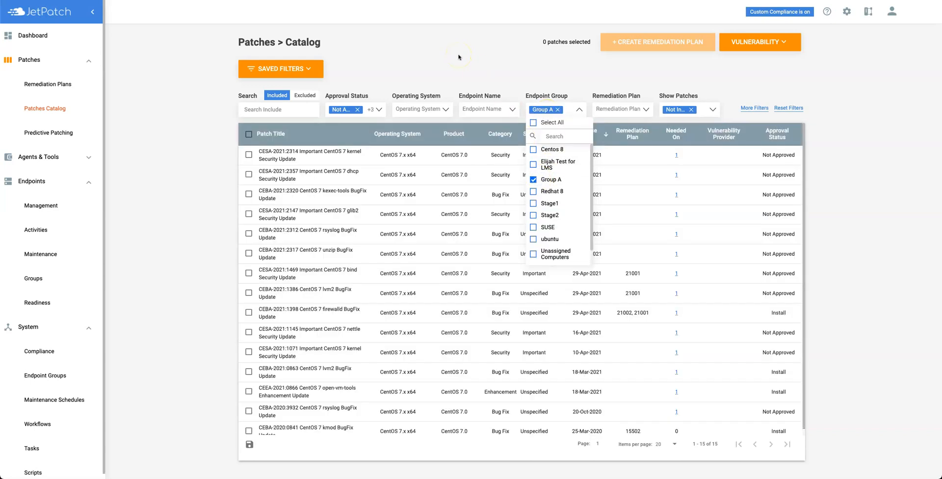
pyautogui.click(309, 138)
pyautogui.click(248, 154)
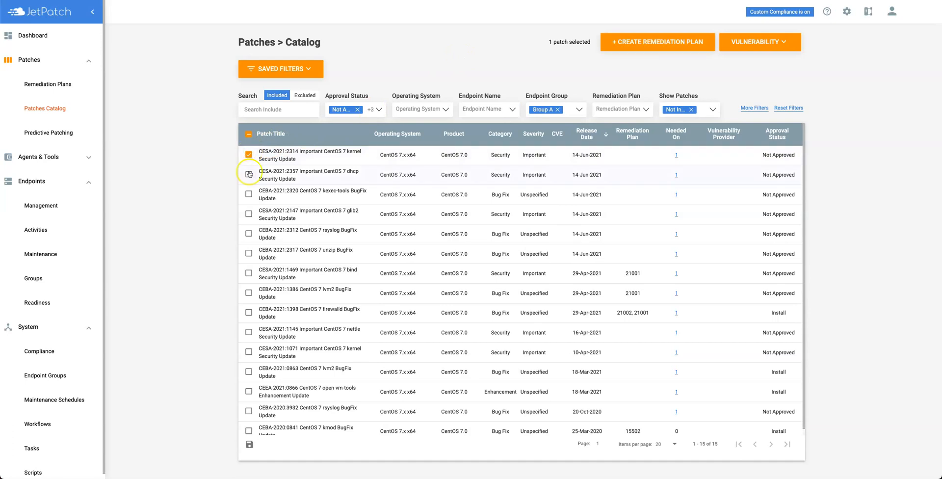
# - Create a remediation plan from the selected patches, name it Group A Patch and continue to patch approval
pyautogui.click(613, 42)
pyautogui.click(284, 119)
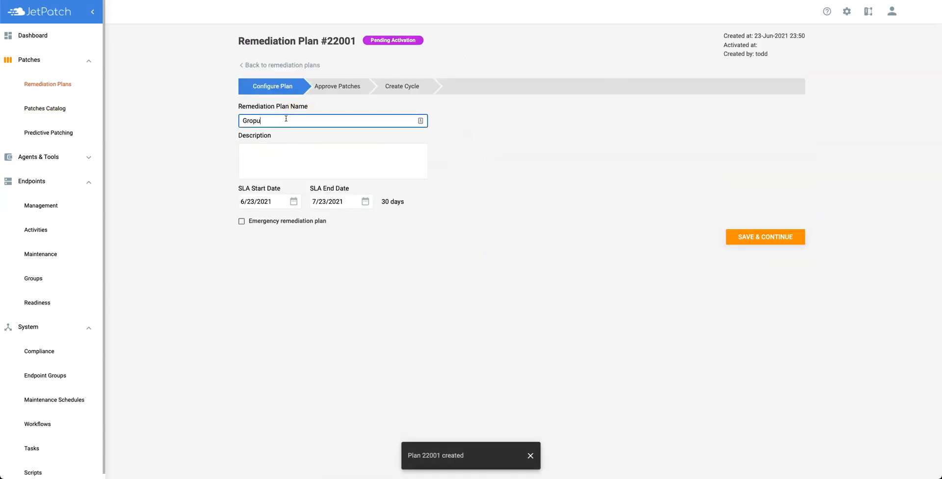
pyautogui.click(765, 237)
# - Set all patches in the remediation plan to Install in bulk and continue to the cycle creation
pyautogui.click(249, 143)
pyautogui.click(293, 142)
pyautogui.click(290, 157)
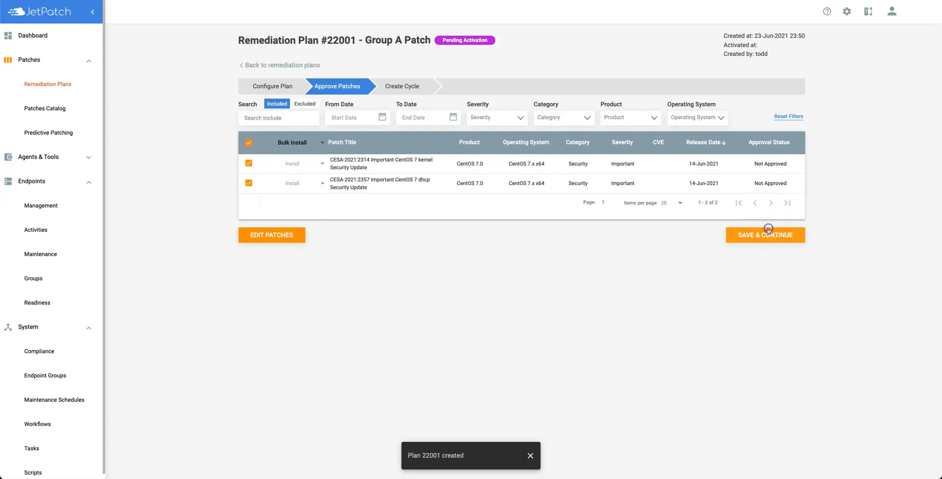
pyautogui.click(766, 234)
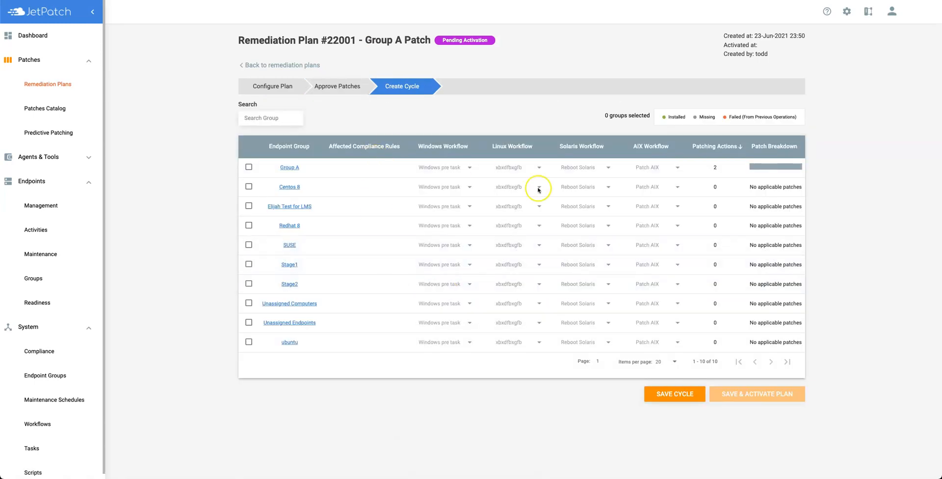
# - Look over the Windows workflow choices, include endpoint group Group A in the plan's cycle and save the cycle
pyautogui.click(472, 167)
pyautogui.click(468, 167)
pyautogui.click(248, 167)
pyautogui.click(698, 395)
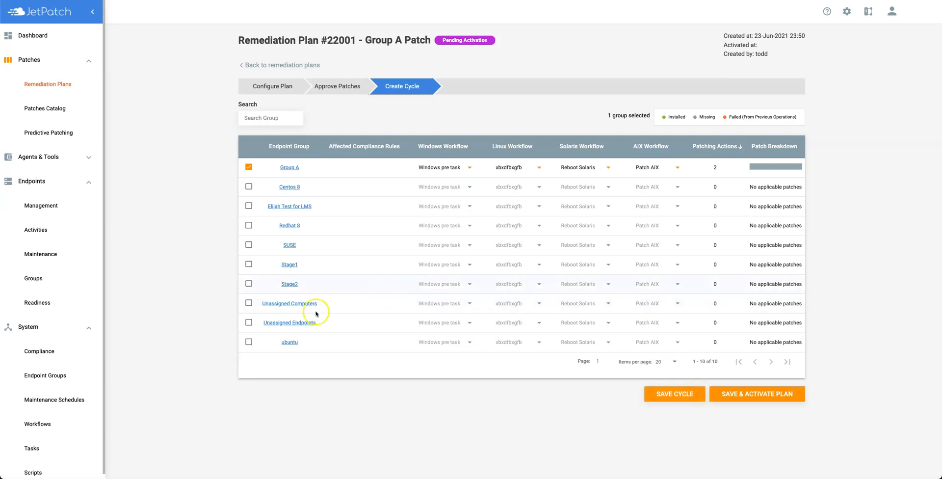
# - Open the recent endpoint activities, and on the JetPatch website find the Deployment Guide and open its linked Getting Started Guide
pyautogui.click(53, 230)
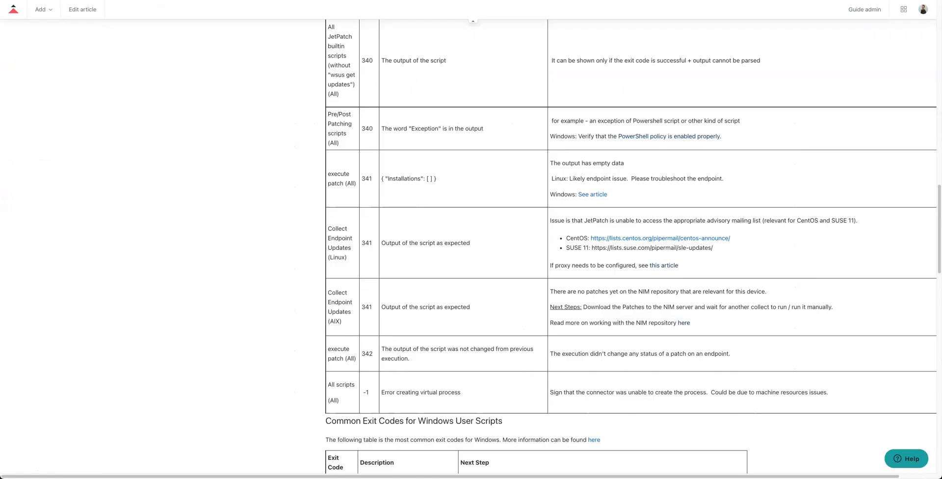
pyautogui.write('deployed')
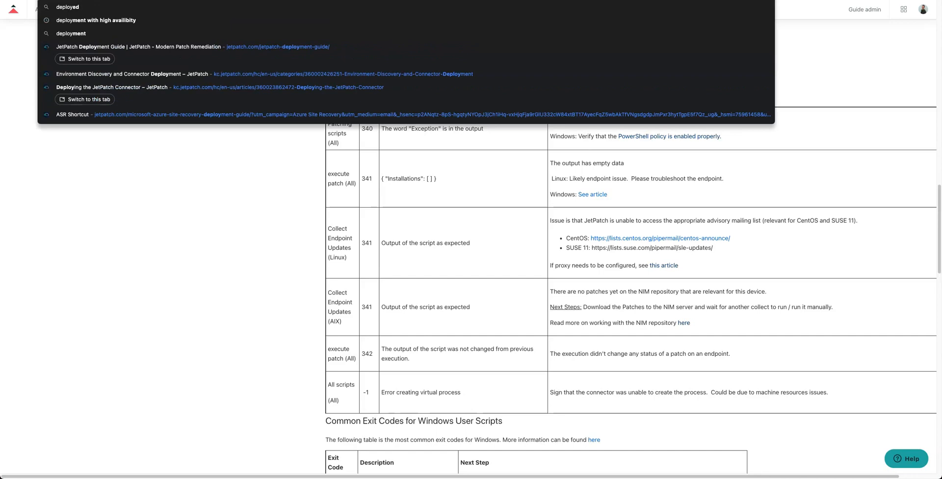
pyautogui.click(187, 45)
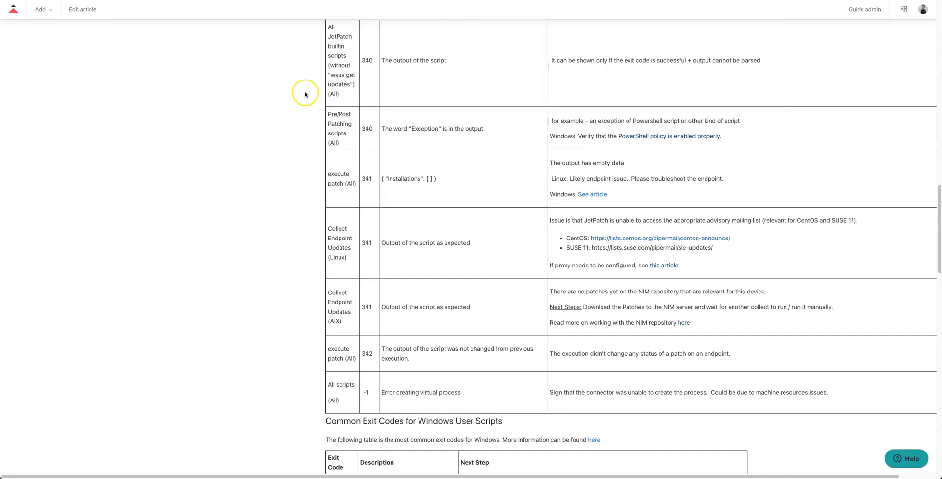
pyautogui.scroll(-15, 407, 157)
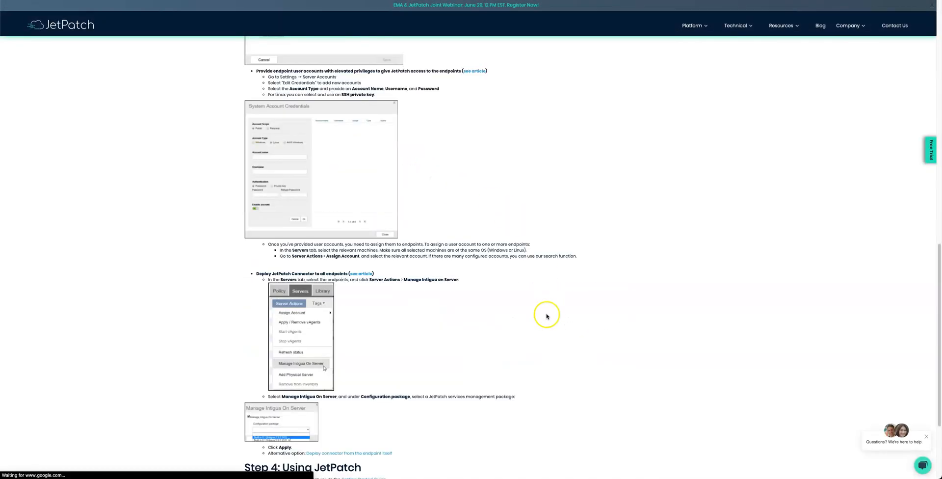
pyautogui.click(354, 344)
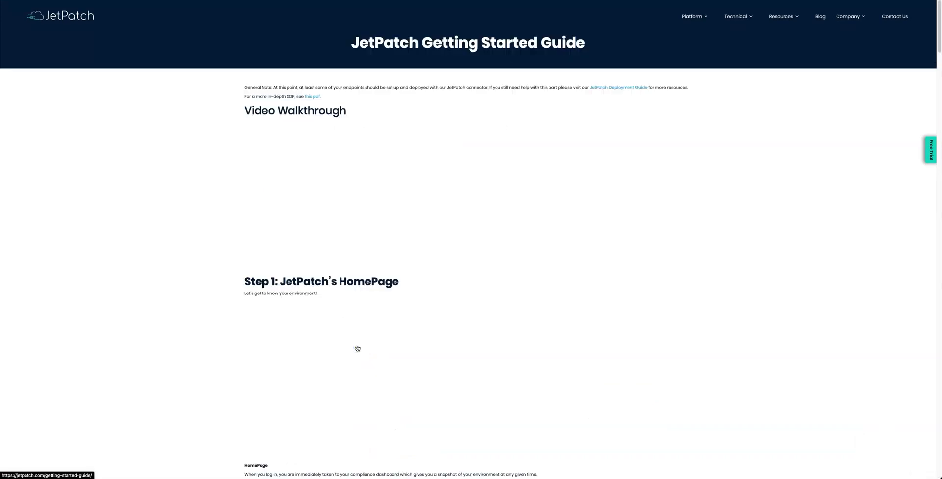
pyautogui.scroll(-1, 375, 287)
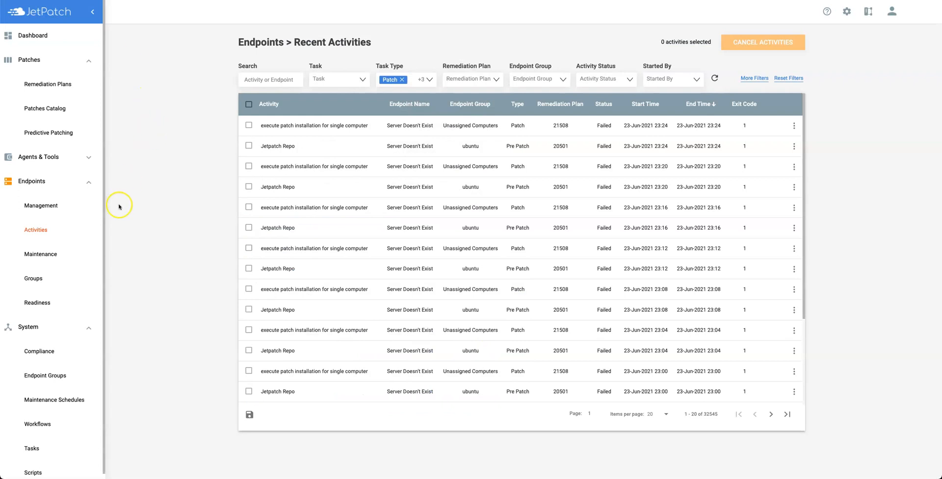
# - Search the JetPatch help site for "patching checklist" and open the article "What is the patching checklist?"
pyautogui.click(430, 79)
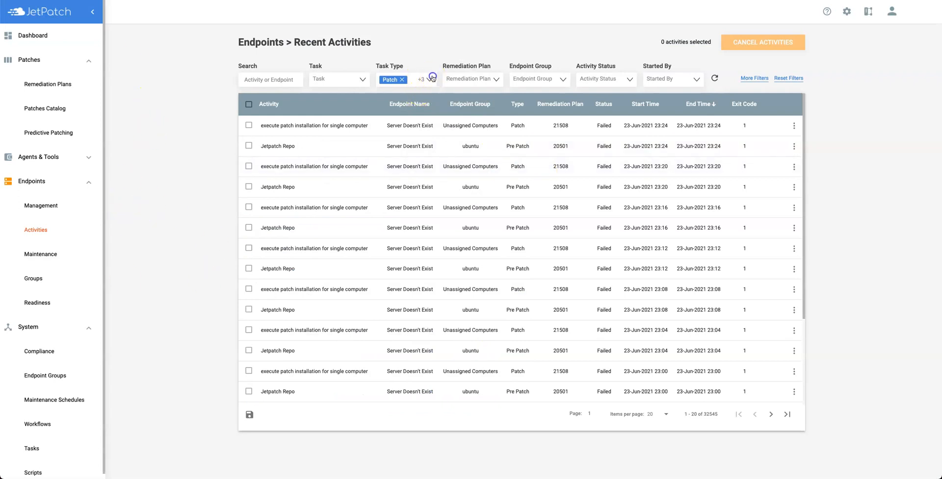
pyautogui.click(149, 65)
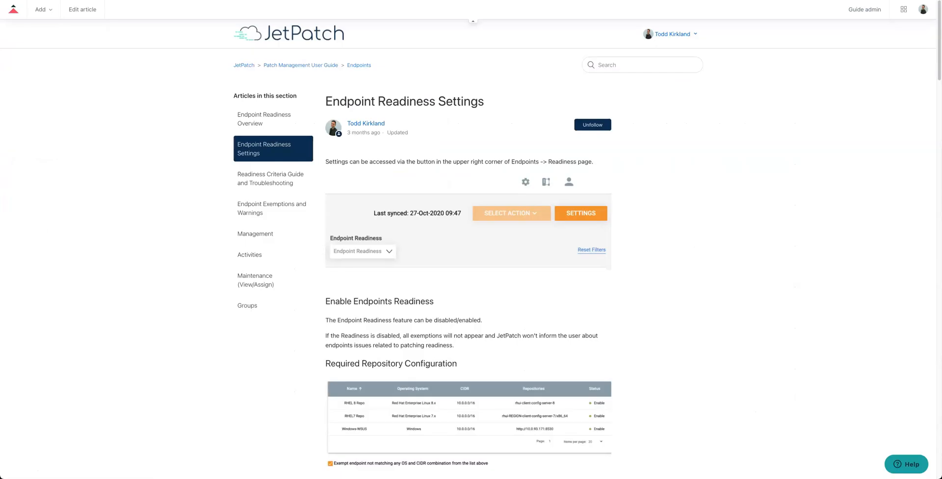
pyautogui.click(649, 62)
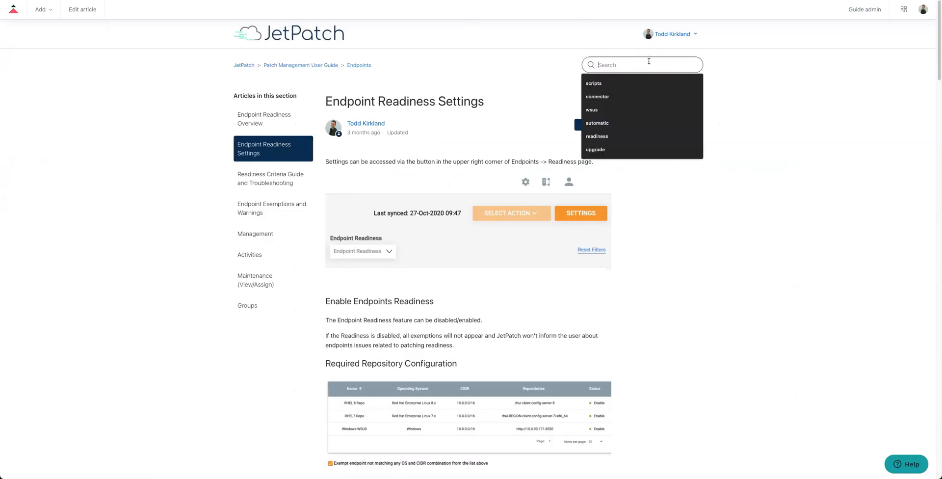
pyautogui.write('patching ch')
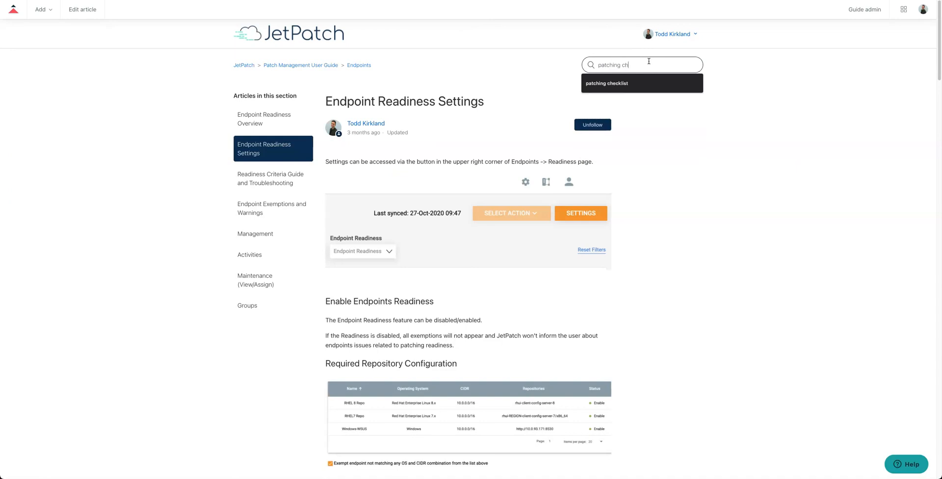
pyautogui.click(638, 81)
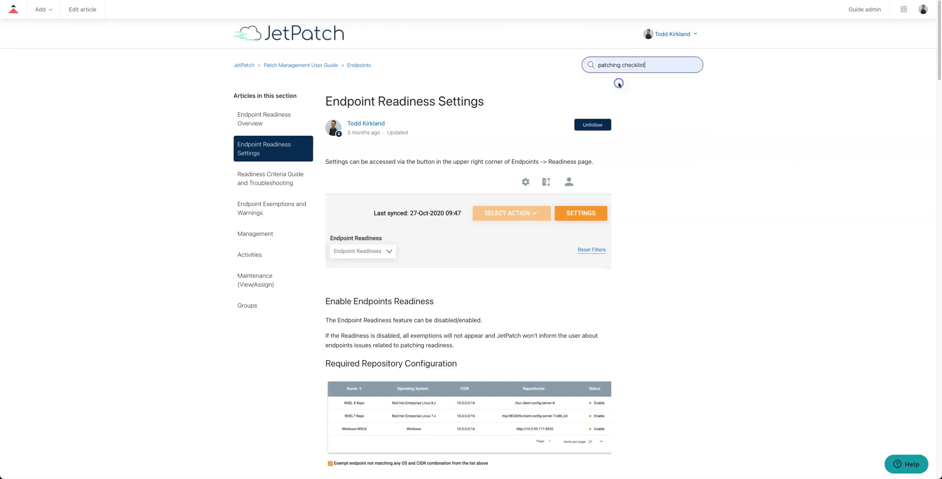
pyautogui.click(620, 69)
pyautogui.press('Return')
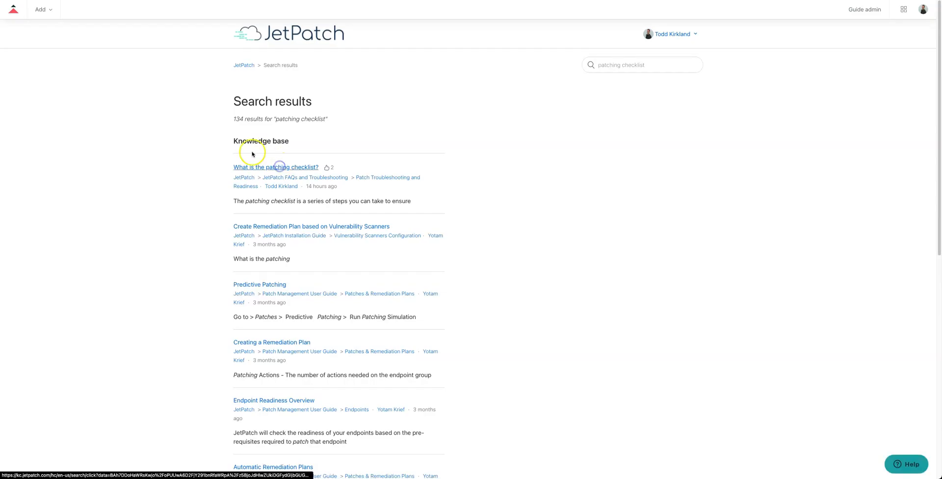
pyautogui.click(252, 158)
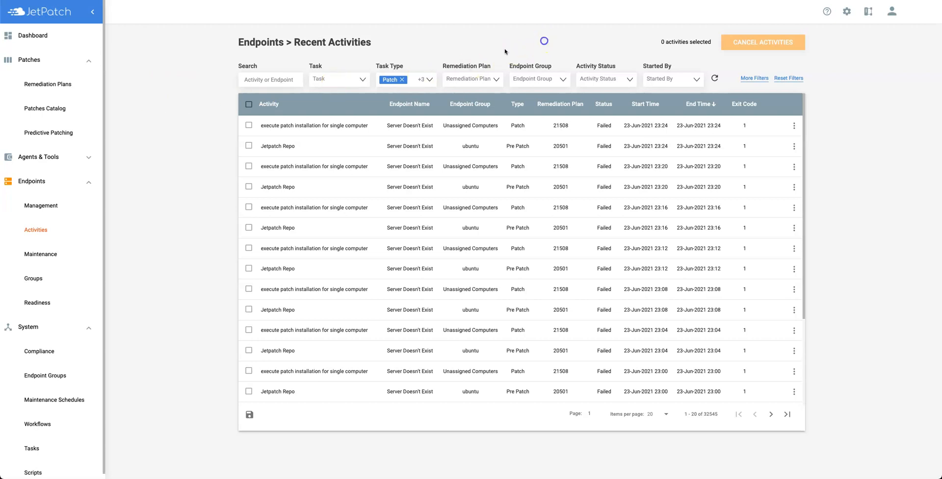
# - Back in the JetPatch console, download the JetPatch logs from the help options
pyautogui.click(827, 12)
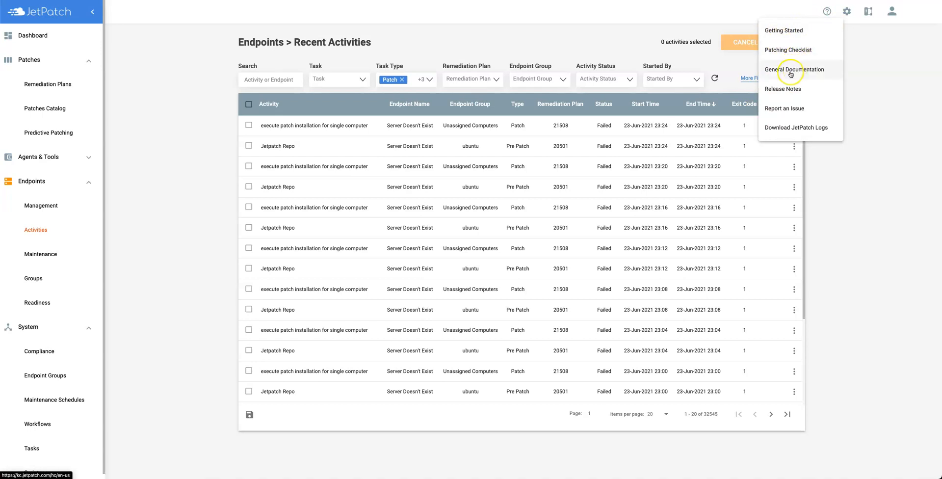
pyautogui.click(811, 128)
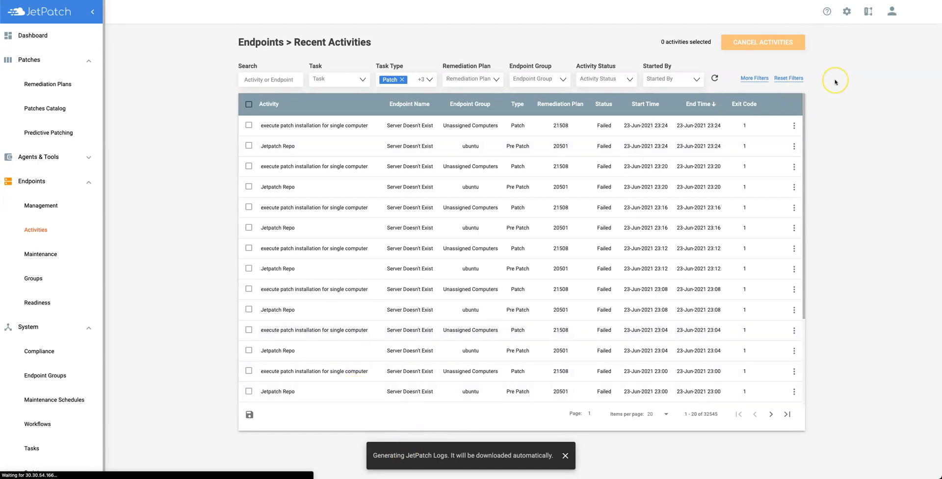
pyautogui.click(844, 64)
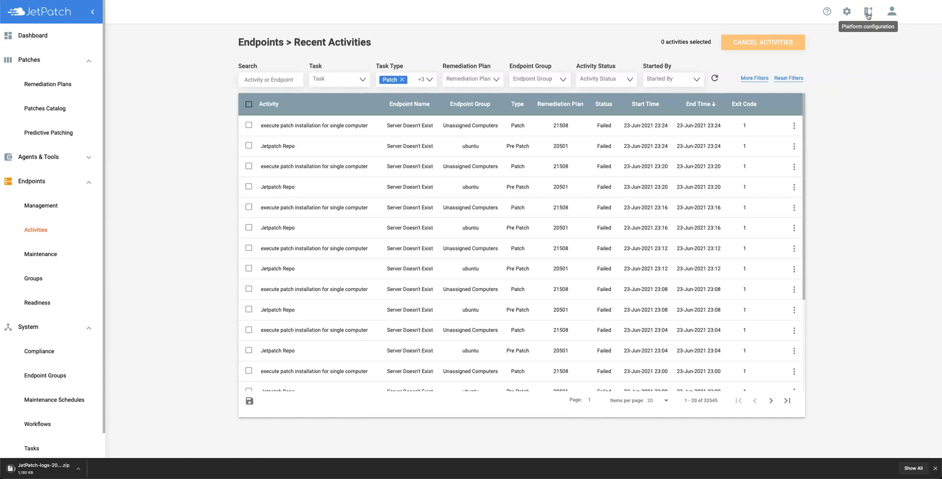
# - Open the platform configuration's Logs & Alerts and filter the entries to the Error type only
pyautogui.click(868, 14)
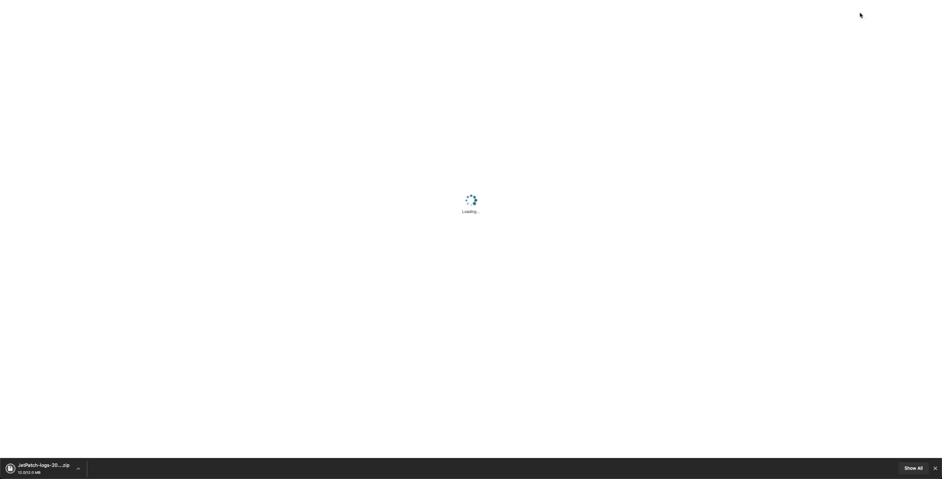
pyautogui.click(203, 57)
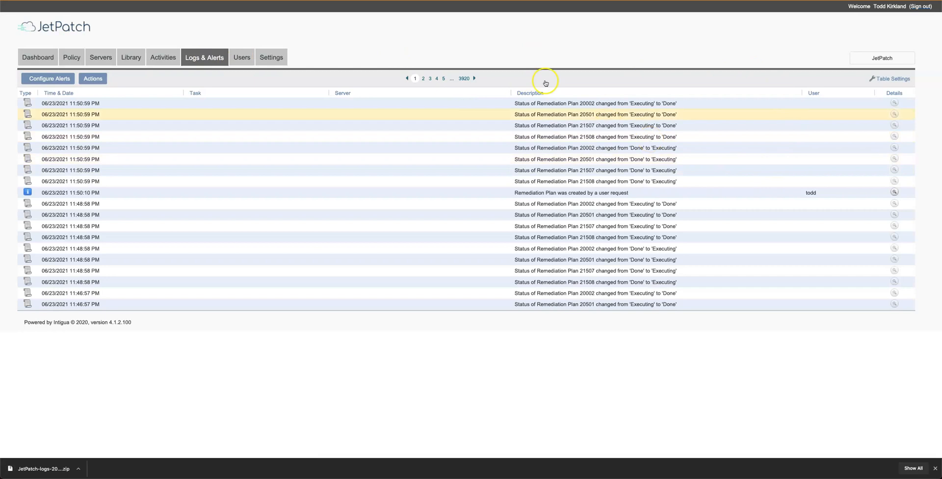
pyautogui.click(35, 92)
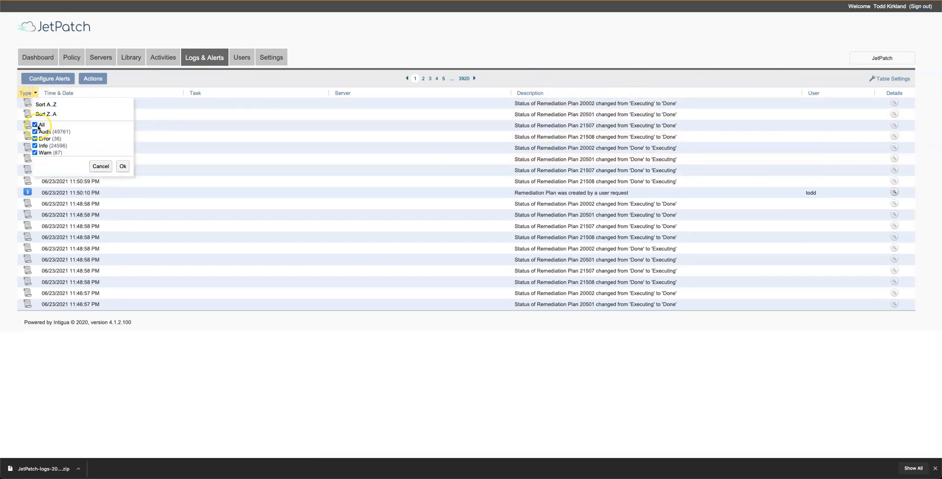
pyautogui.click(35, 139)
pyautogui.click(123, 166)
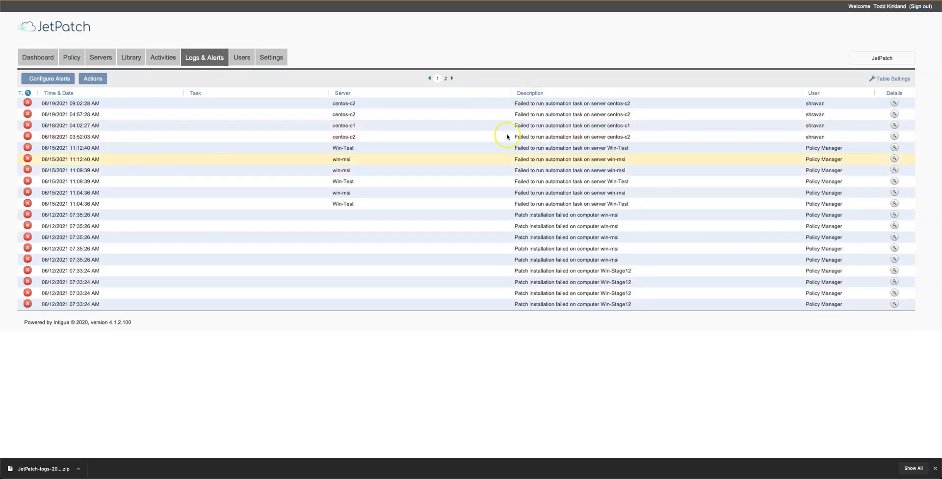
# - View the details of the newest failed automation task on server centos-c2 and close them
pyautogui.click(894, 103)
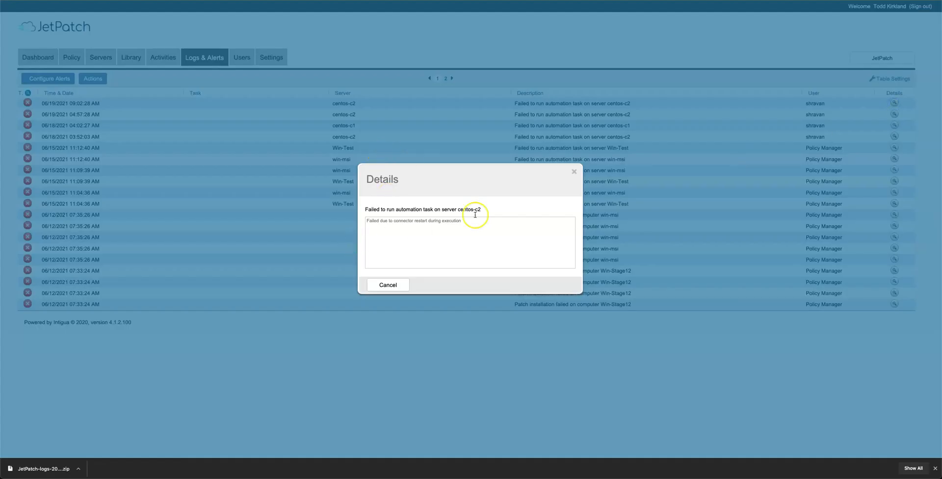
pyautogui.click(574, 171)
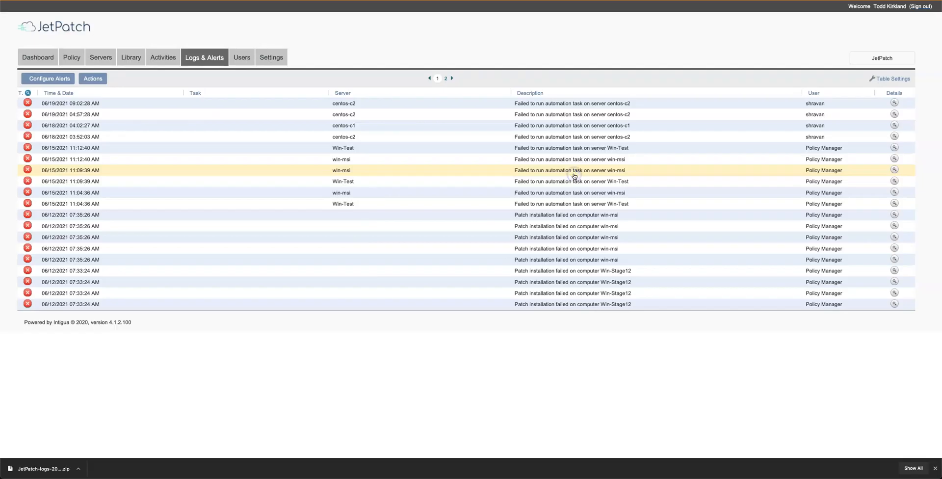
pyautogui.click(350, 368)
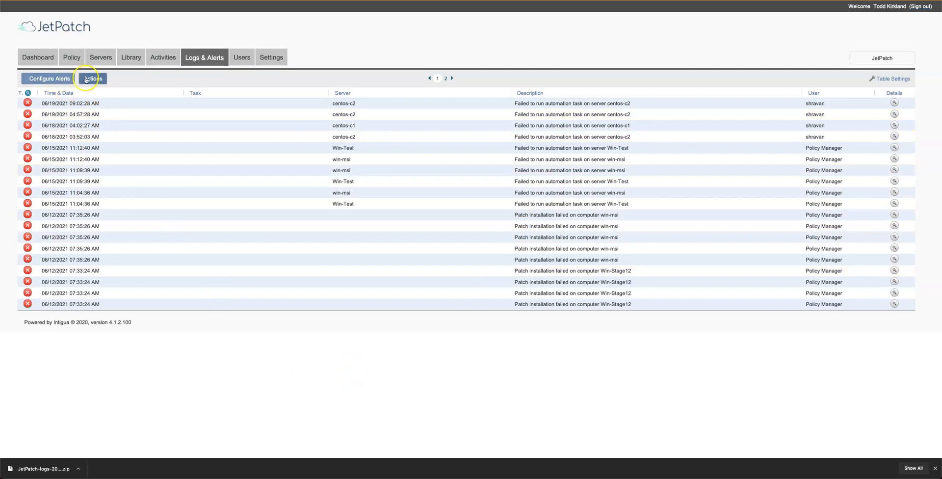
# - View the manager logs, close them and display the available log actions again
pyautogui.click(93, 79)
pyautogui.click(101, 91)
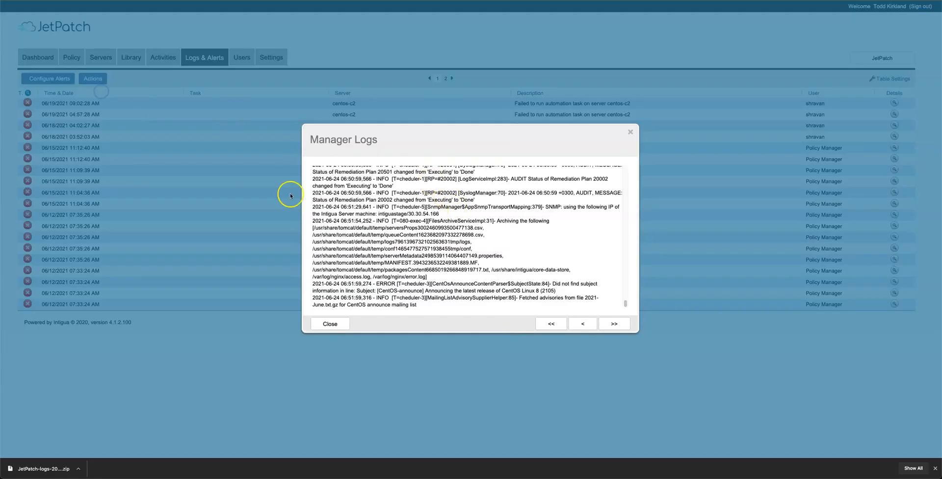
pyautogui.click(630, 132)
pyautogui.click(93, 79)
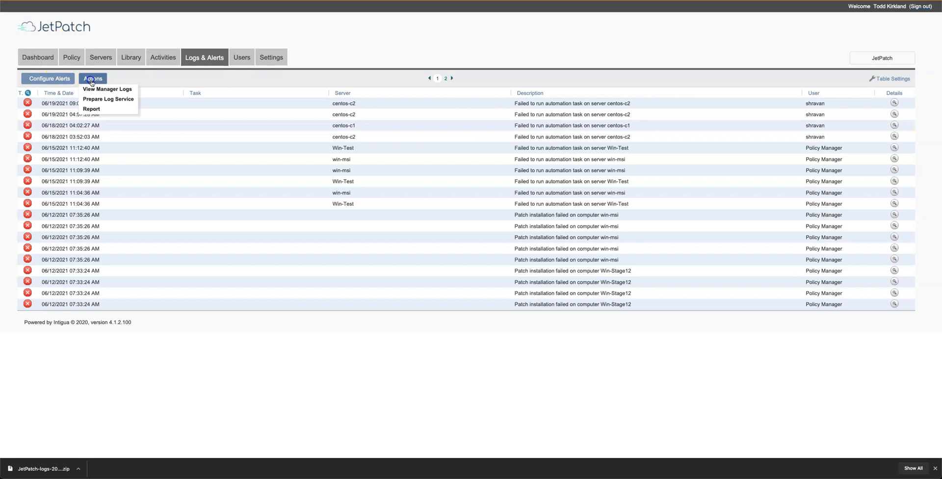
# - In Finder, open the logs folder of the extracted JetPatch log package, locate discovery.log and patching.log, and close the window
pyautogui.click(200, 338)
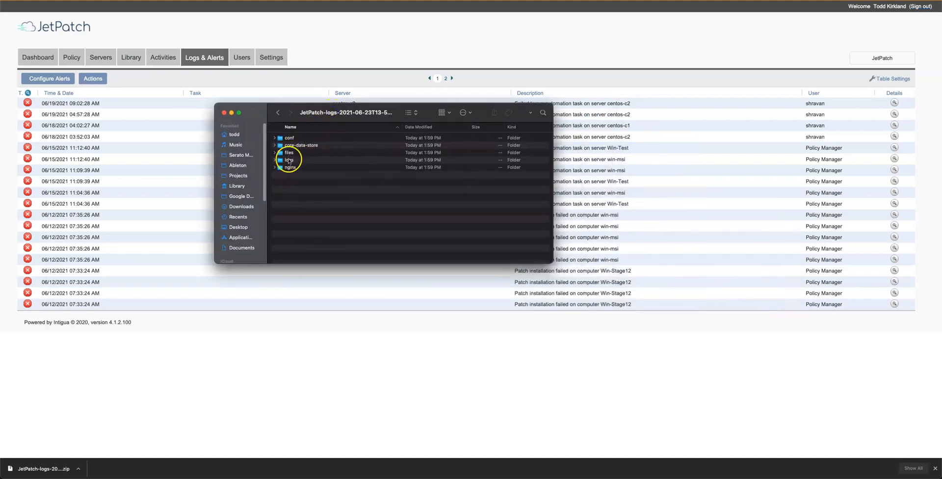
pyautogui.doubleClick(287, 159)
pyautogui.scroll(4, 327, 185)
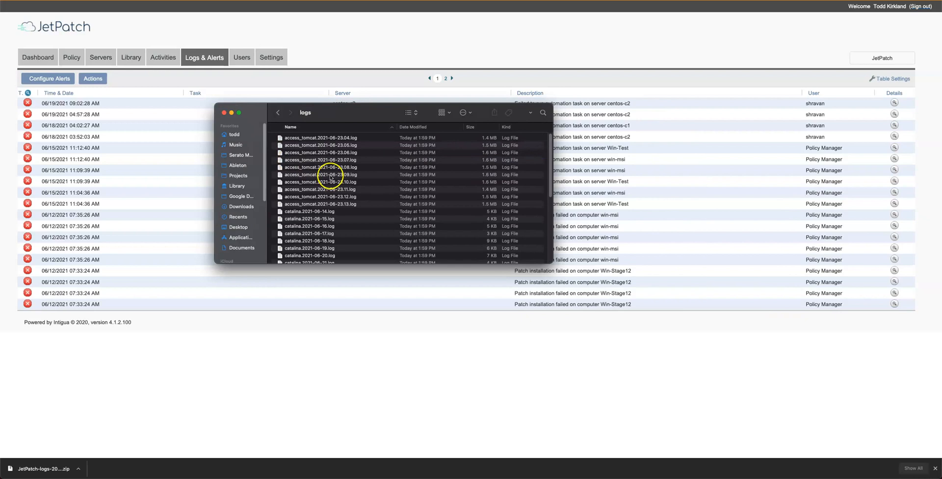
pyautogui.click(304, 179)
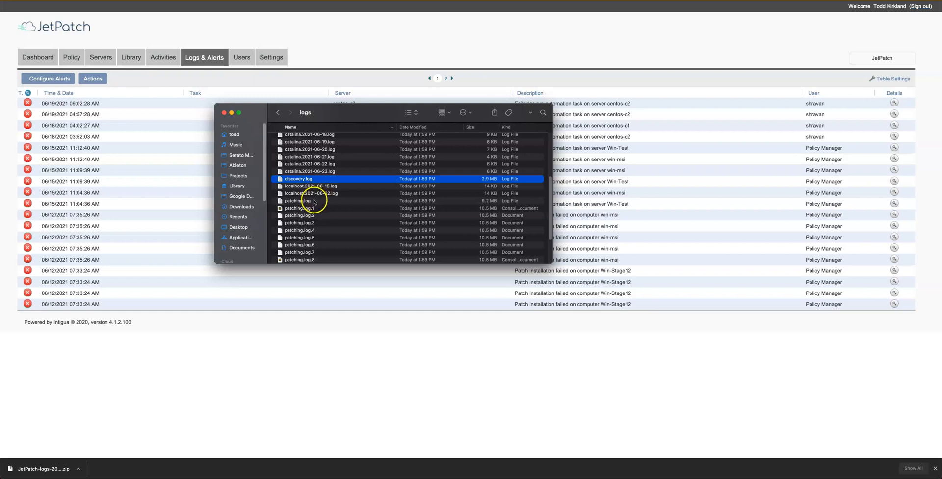
pyautogui.click(306, 201)
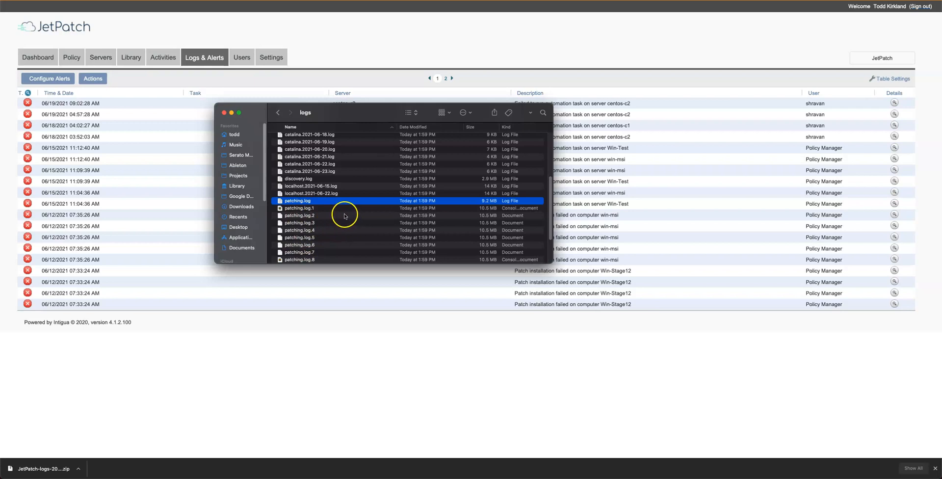
pyautogui.scroll(3, 343, 215)
pyautogui.scroll(3, 343, 215)
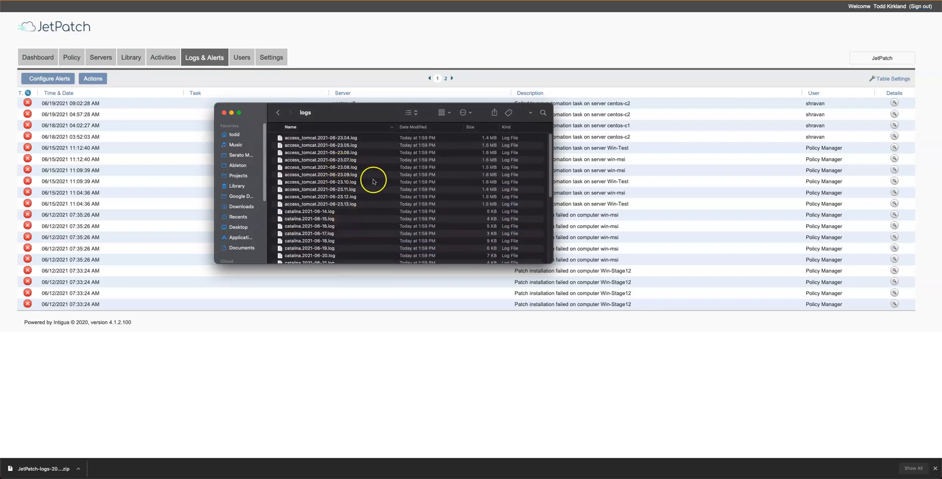
pyautogui.scroll(-1, 332, 215)
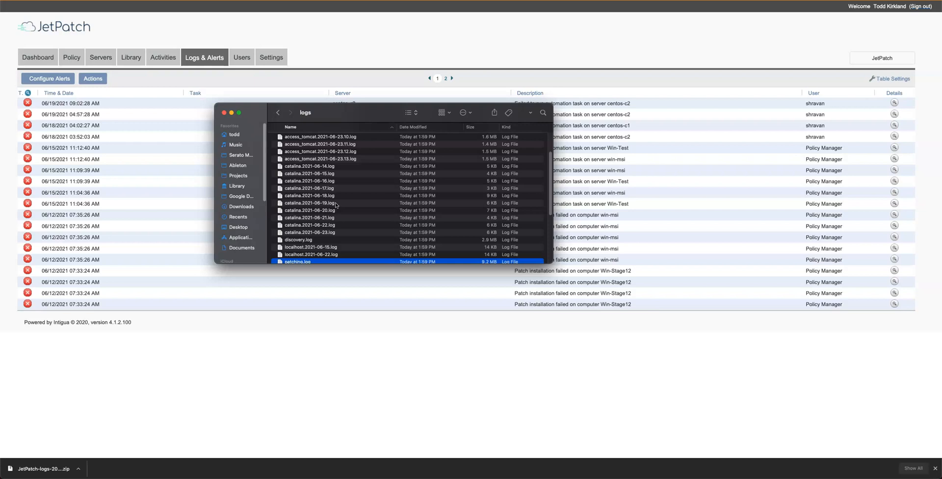
pyautogui.click(224, 113)
# - In the Servers list, open the settings of server centos8-c3 and download its Intigua log package
pyautogui.click(351, 56)
pyautogui.click(103, 58)
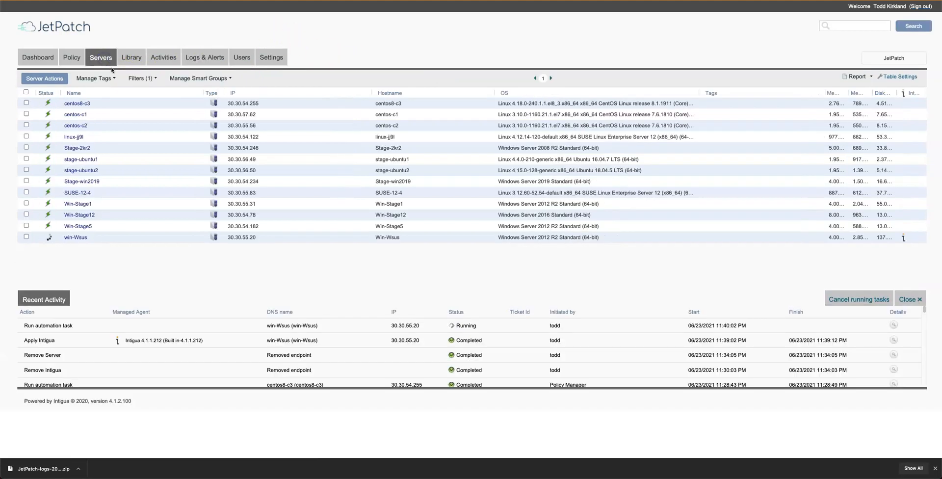
pyautogui.click(80, 103)
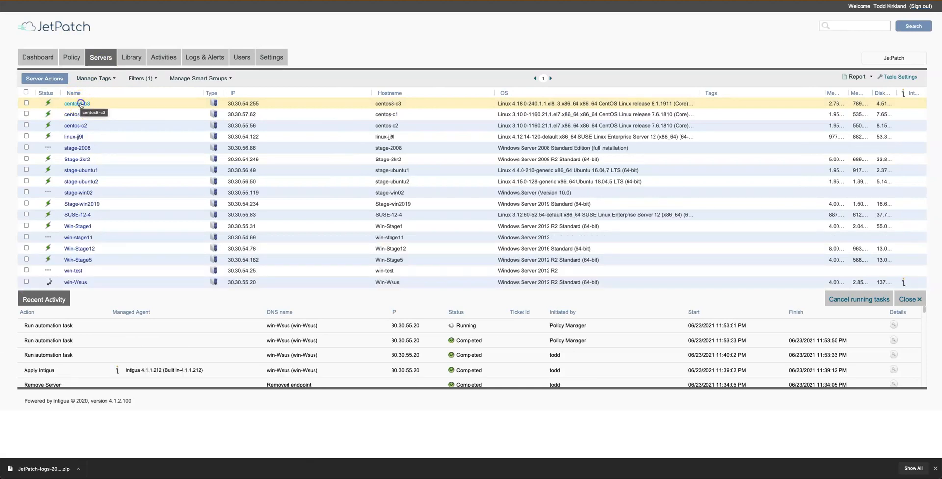
pyautogui.click(81, 103)
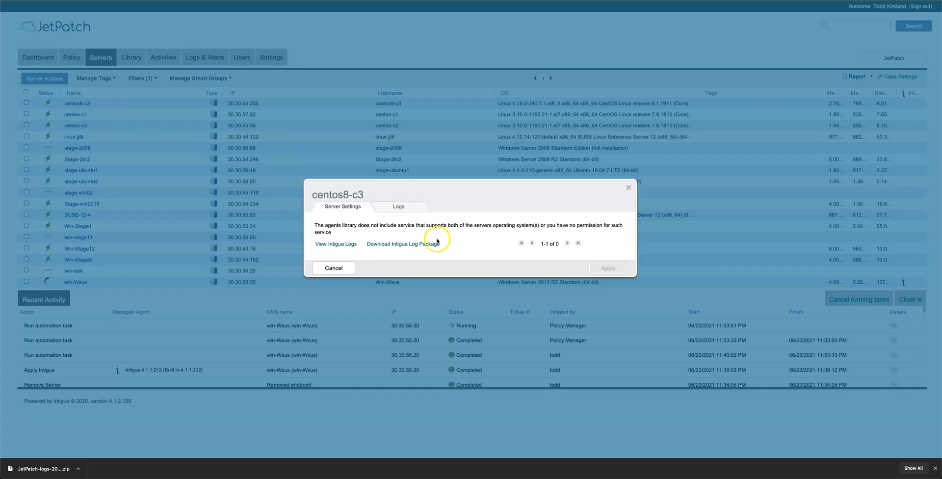
pyautogui.click(406, 244)
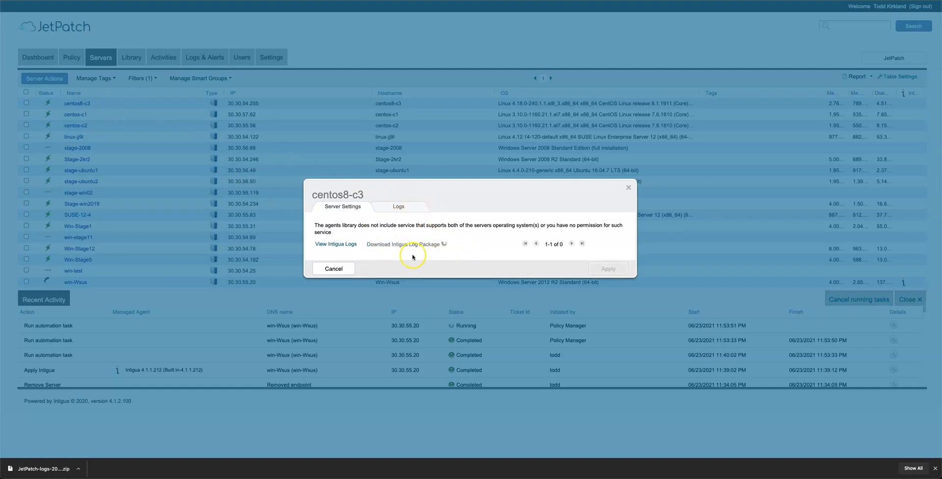